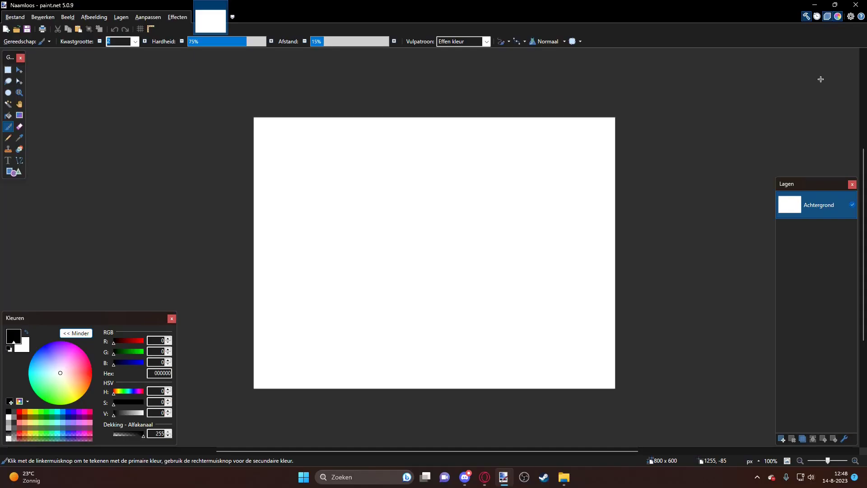
- Switch to the browser and download BoltBait's GPU Accelerated Plugin Pack from its forum post
left_click(527, 125)
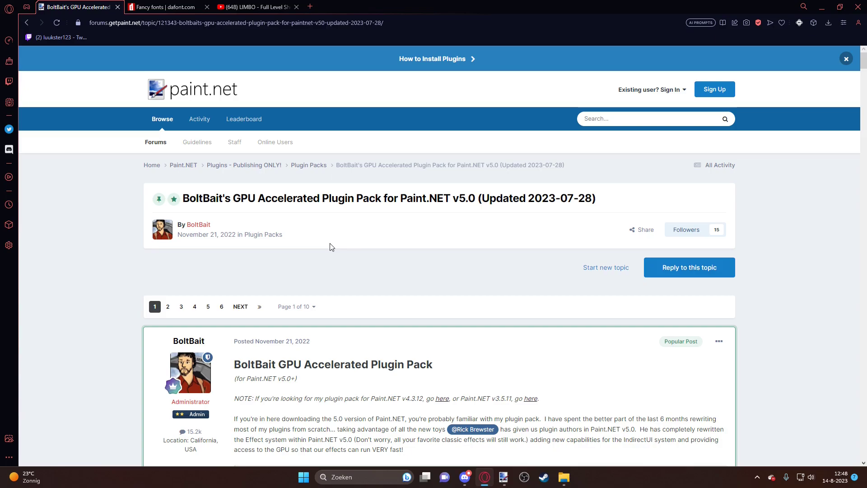
scroll(330, 247, "down", 1)
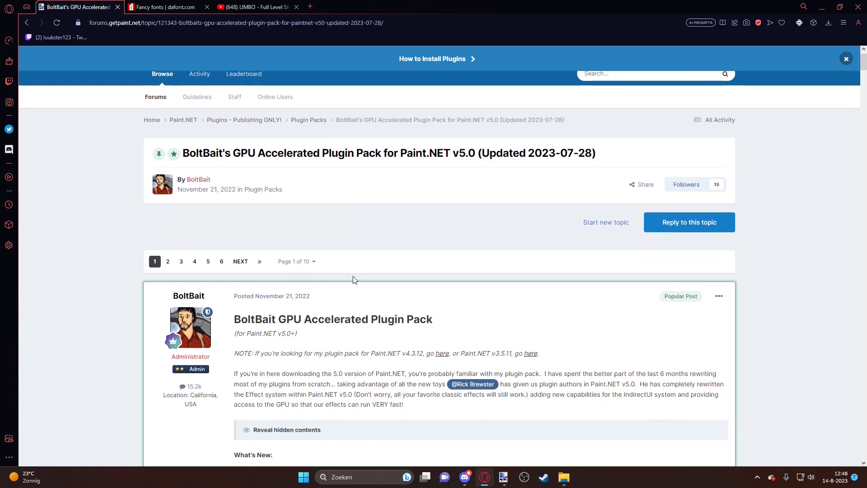
scroll(355, 280, "down", 6)
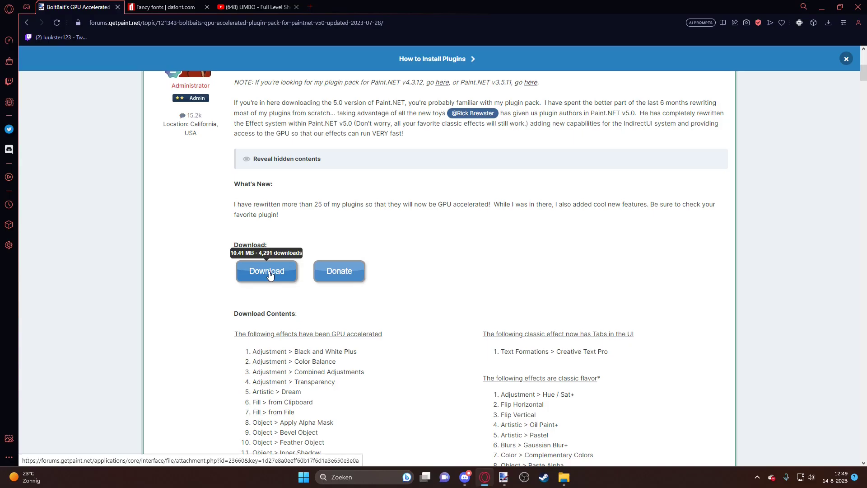
left_click(267, 271)
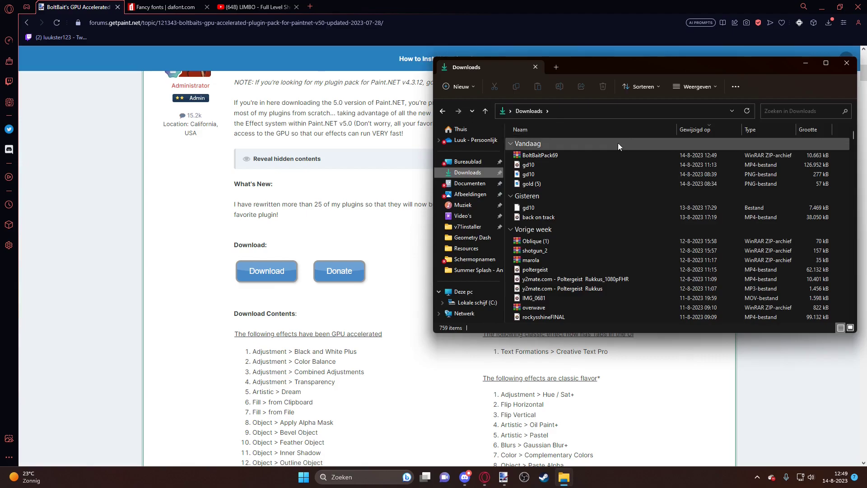
- Run BoltBaitPackInstall69.exe from the downloaded BoltBaitPack69 archive, allow it to make changes, agree to the license agreement, and close the installer
double_click(557, 155)
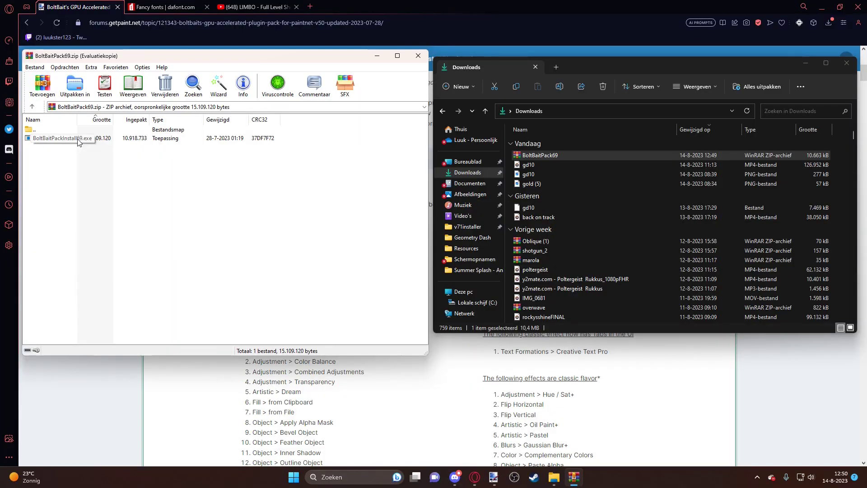
double_click(207, 219)
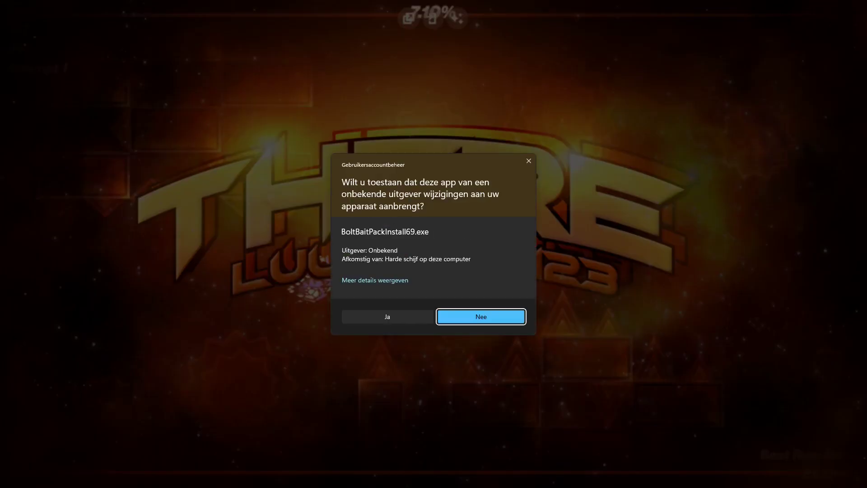
left_click(387, 313)
scroll(408, 246, "down", 6)
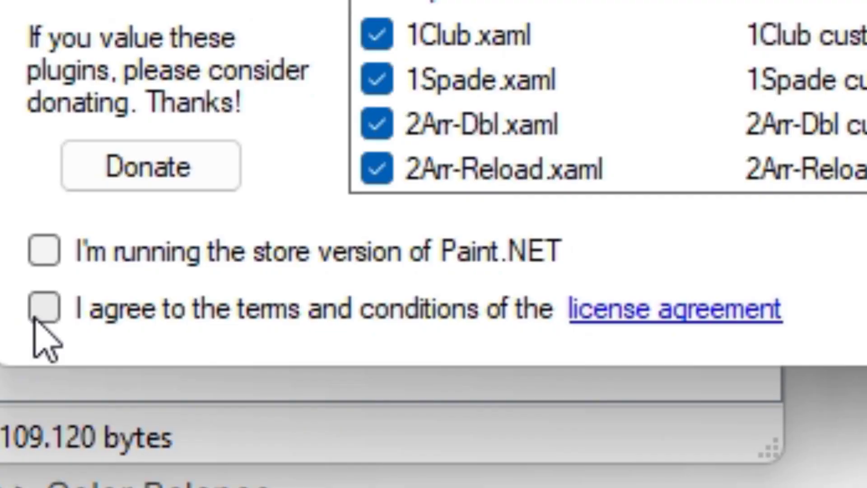
left_click(39, 316)
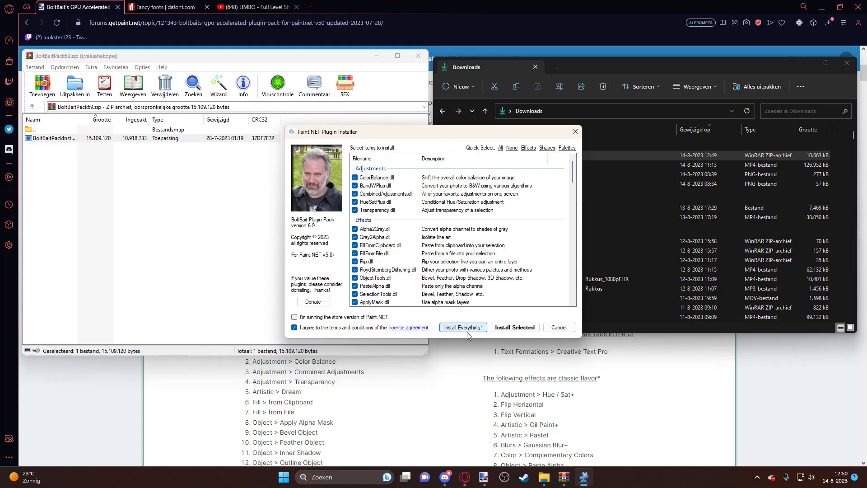
left_click(576, 131)
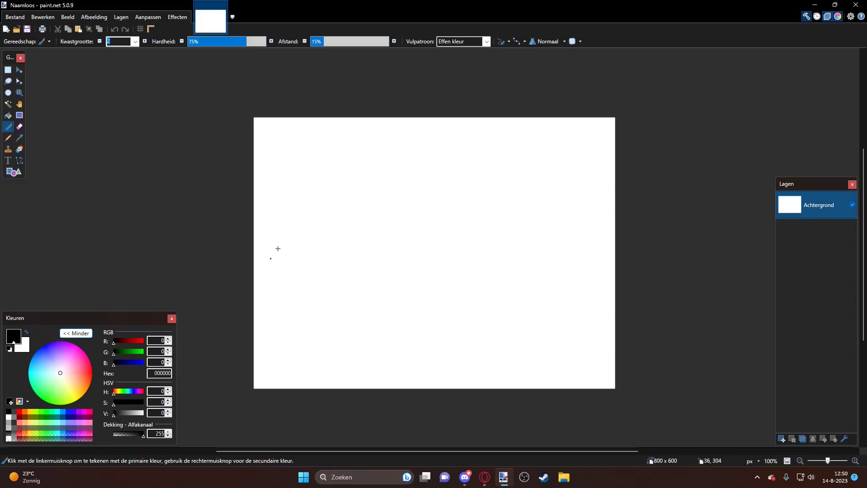
left_click(177, 17)
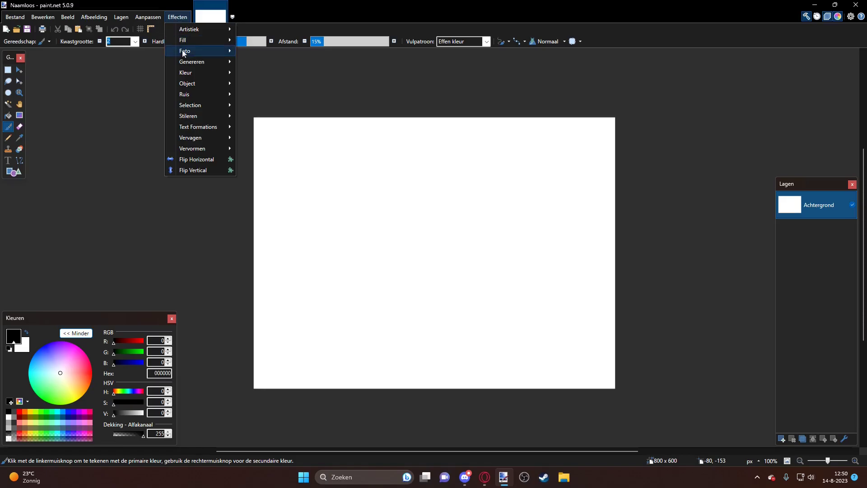
mouse_move(189, 56)
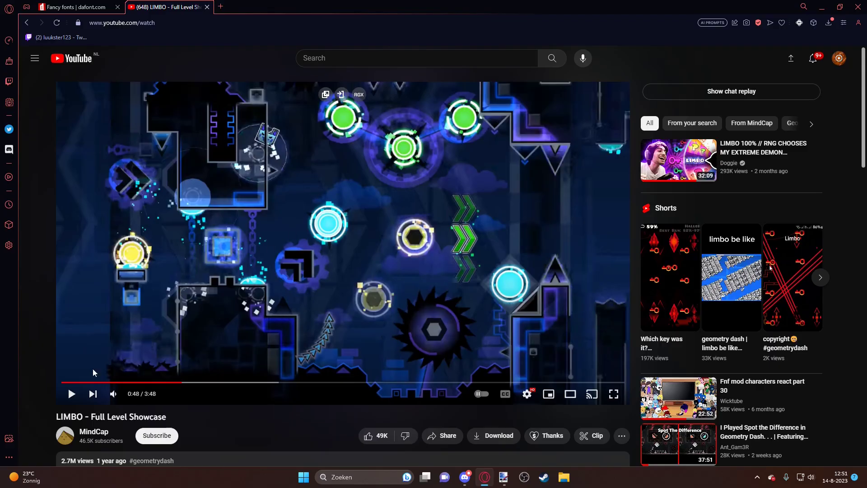
- Play the LIMBO - Full Level Showcase video to a suitable frame and capture the video area as a screen snip
key("space")
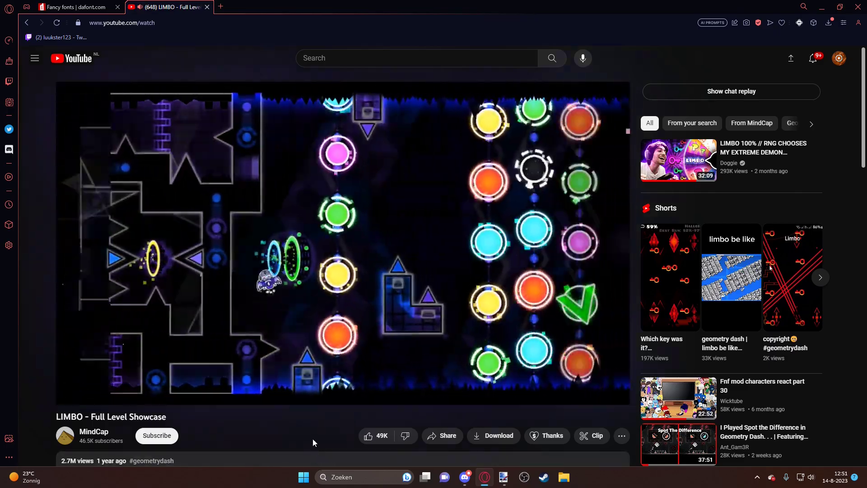
key("space")
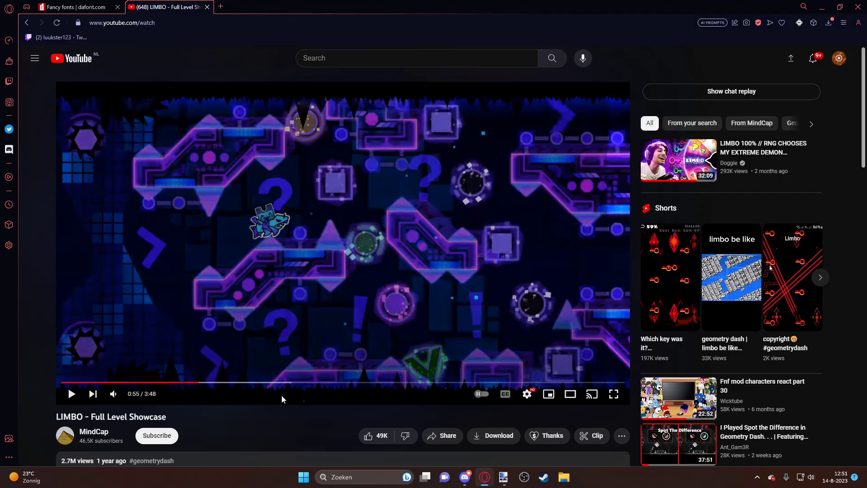
key("Left")
key("space")
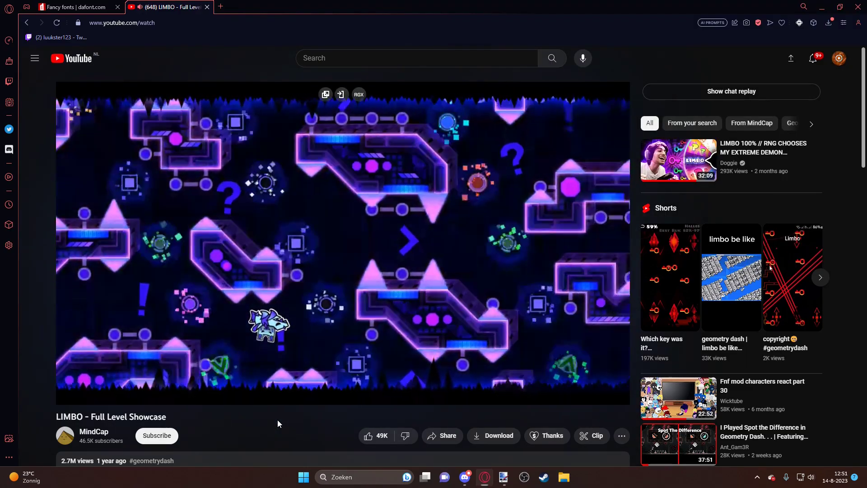
key("shift+super+s")
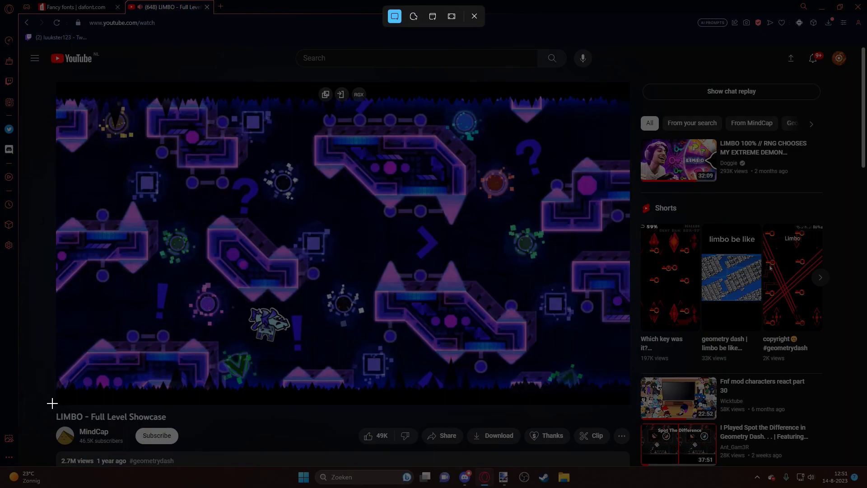
left_click_drag(56, 404, 629, 86)
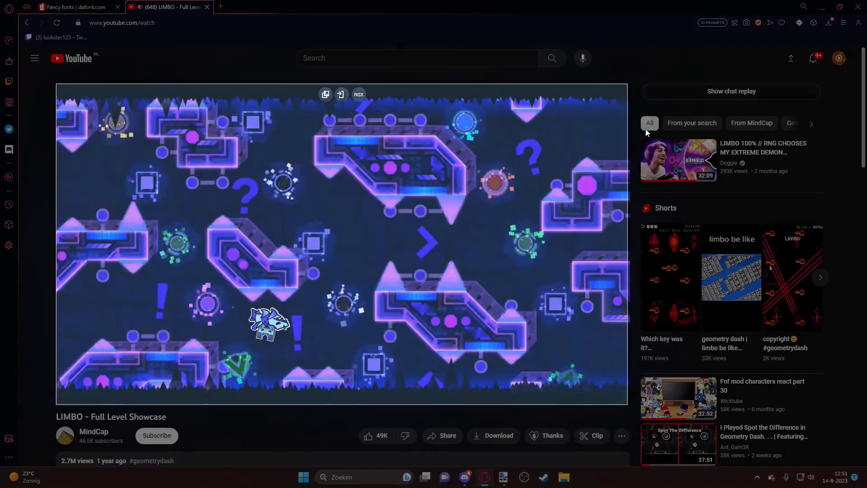
- Switch to paint.net and paste the captured frame, expanding the canvas to fit it
key("alt+Tab")
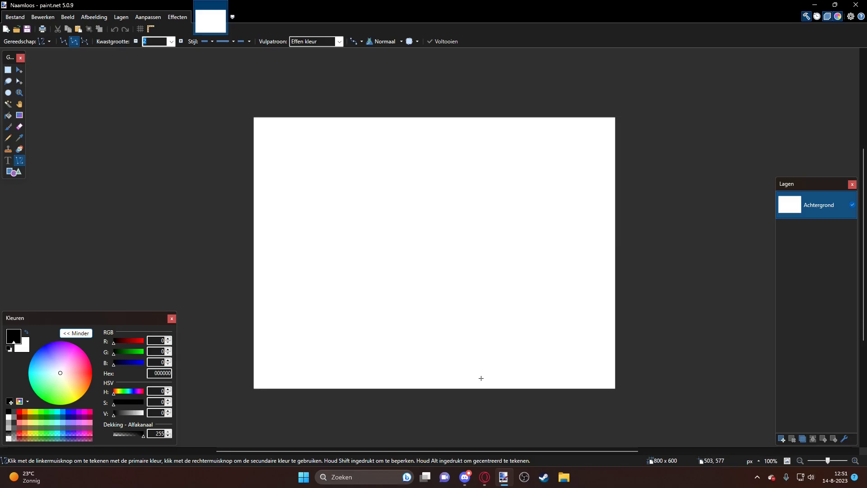
key("ctrl+v")
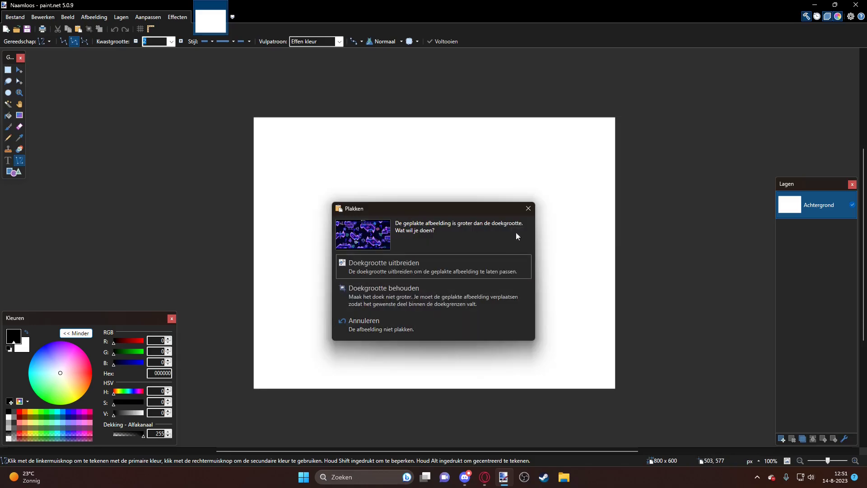
left_click(377, 263)
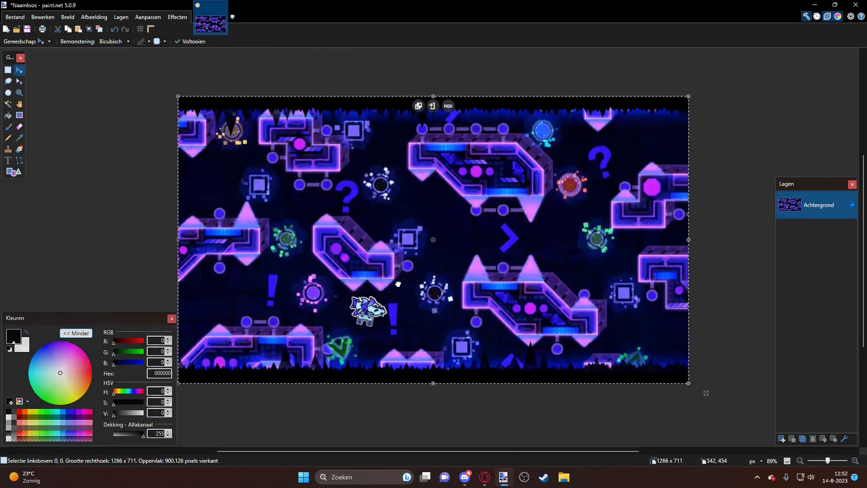
- Inspect the browser overlay icons along the upper edge of the pasted frame with the Paintbrush tool active
scroll(524, 180, "up", 5)
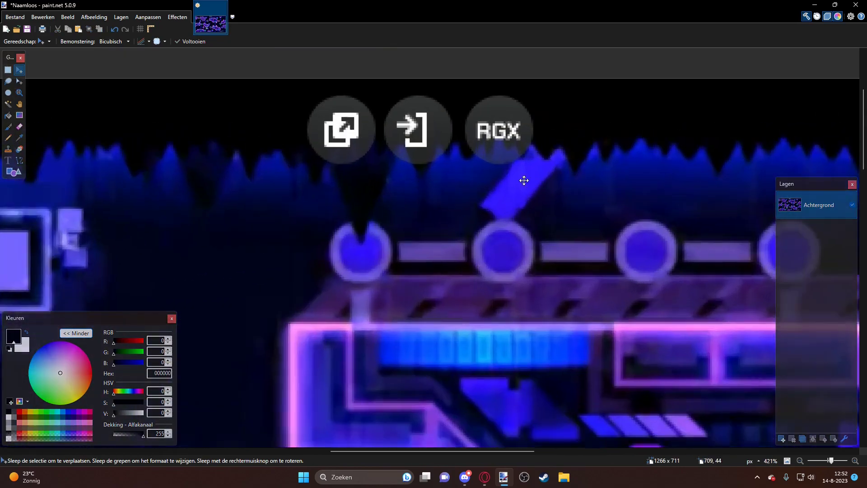
scroll(433, 170, "up", 1)
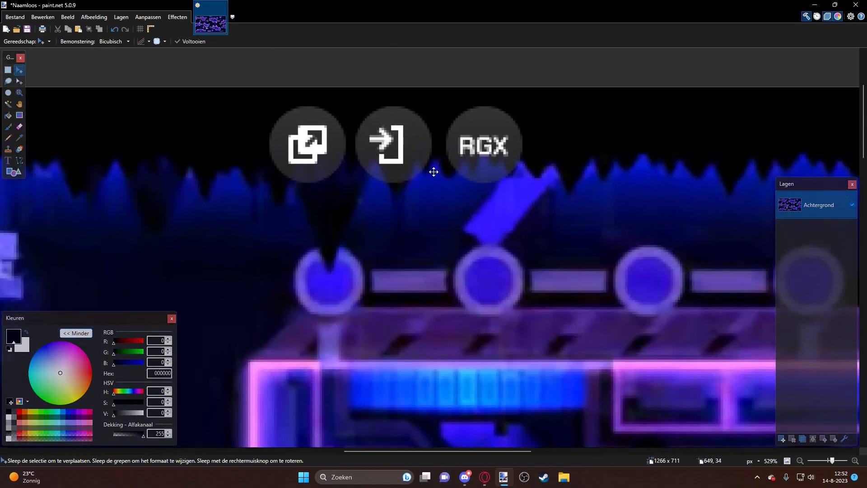
left_click(8, 127)
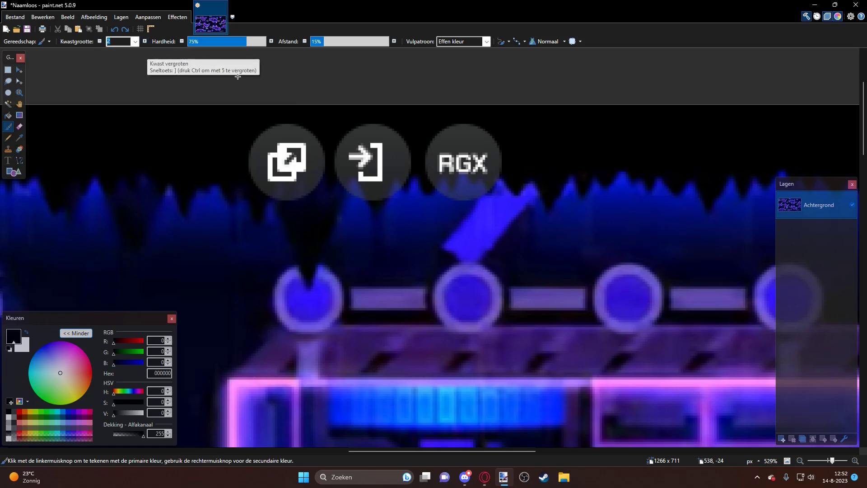
scroll(419, 178, "down", 8)
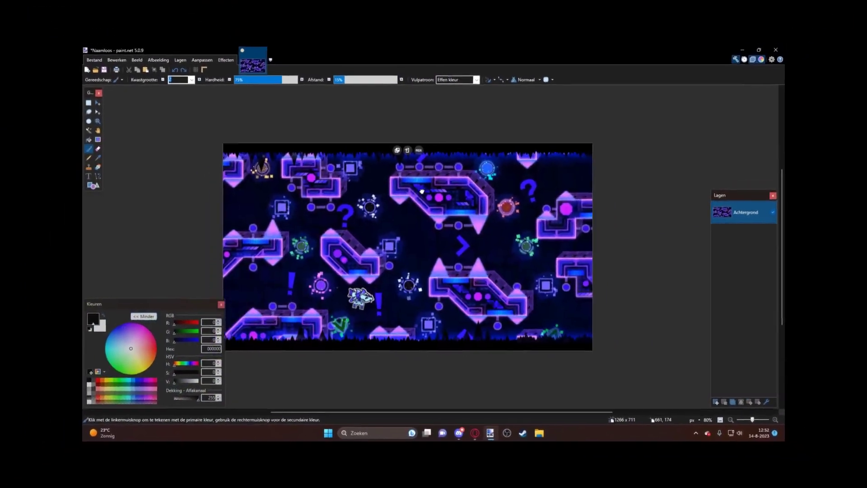
scroll(422, 191, "up", 1)
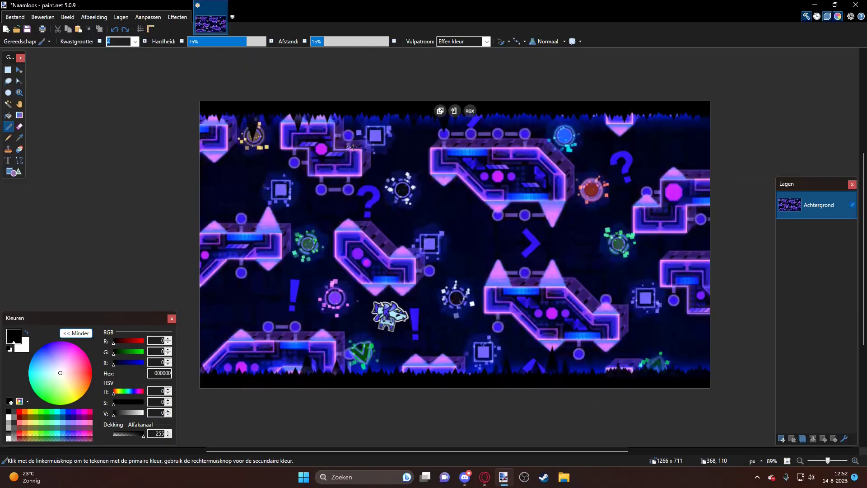
left_click_drag(489, 209, 473, 205)
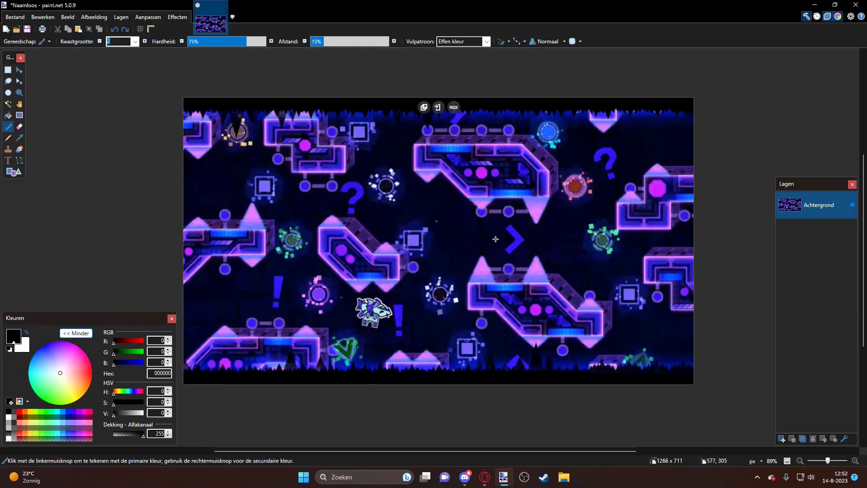
- Apply the Vignette+ effect to the image in black with radius 1.00 and strength about 0.41
left_click(177, 17)
mouse_move(183, 49)
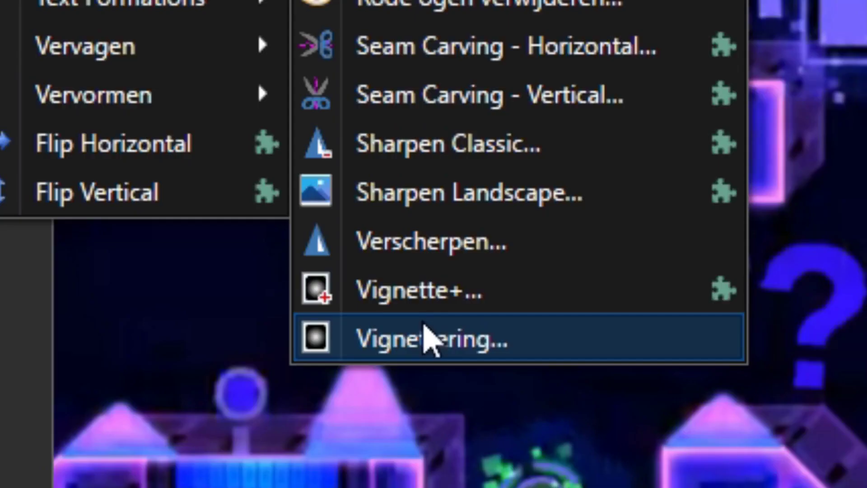
left_click(422, 310)
left_click_drag(562, 225, 611, 225)
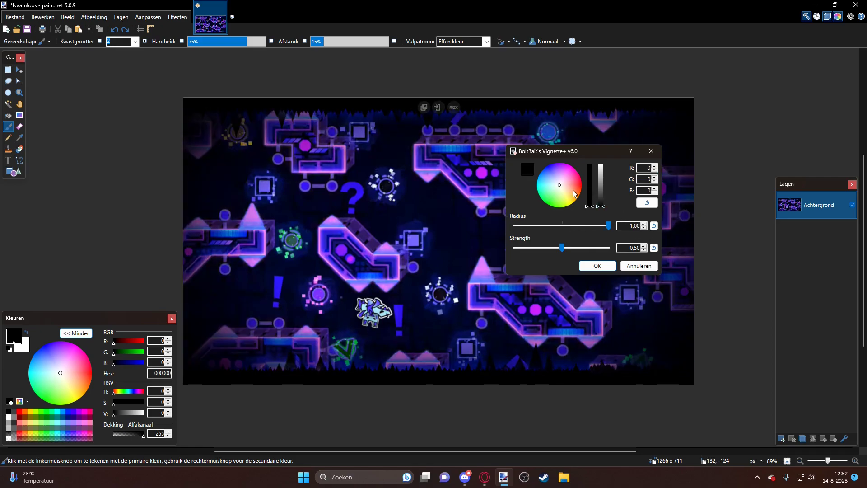
left_click_drag(574, 194, 548, 204)
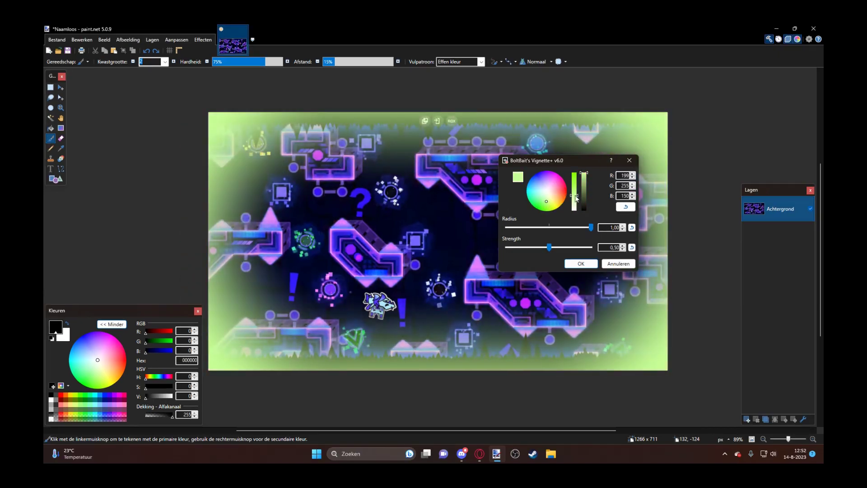
left_click_drag(584, 173, 586, 218)
left_click_drag(597, 154, 665, 142)
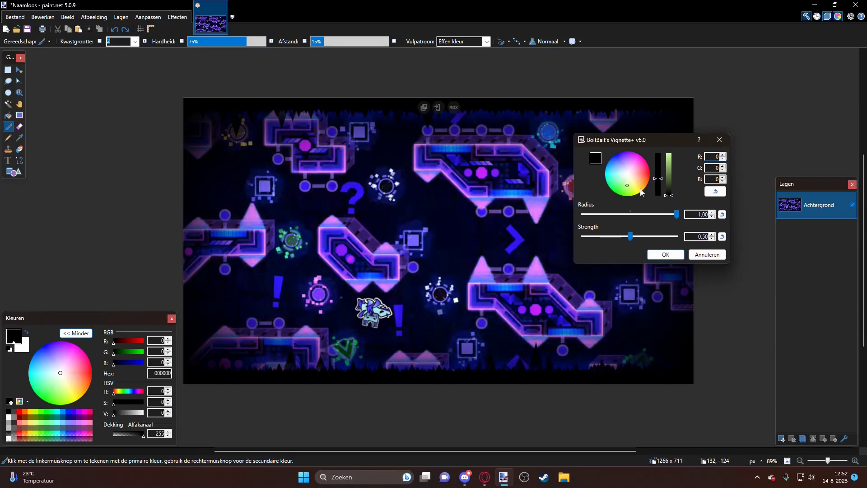
mouse_move(630, 236)
left_mouse_down()
mouse_move(743, 242)
mouse_move(628, 236)
left_mouse_up()
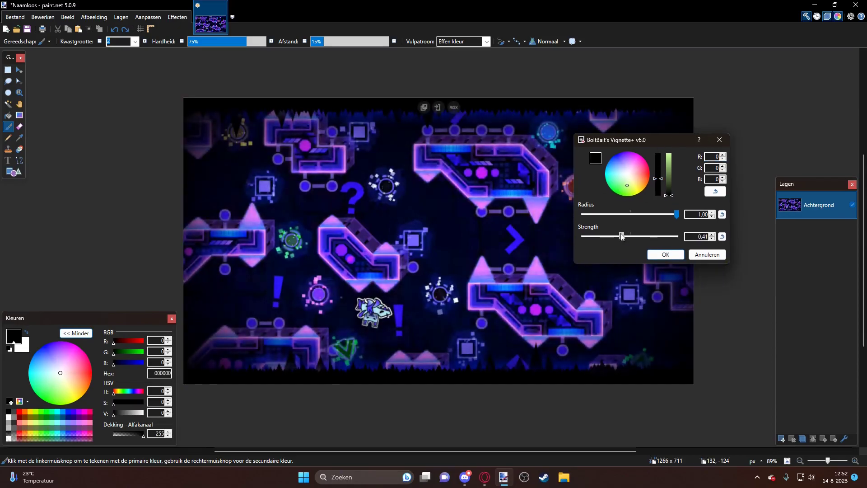
left_click(654, 256)
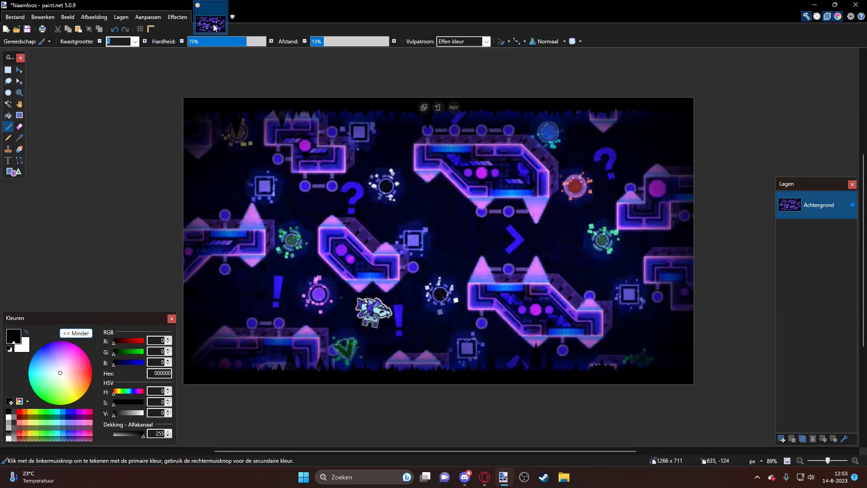
- Apply a Gaussian blur to the whole image and reduce the height of the Lagen window
left_click(183, 20)
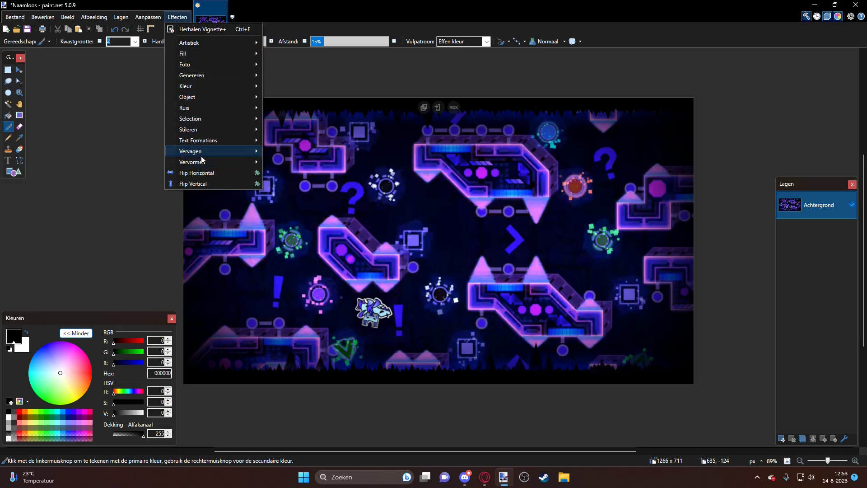
mouse_move(199, 156)
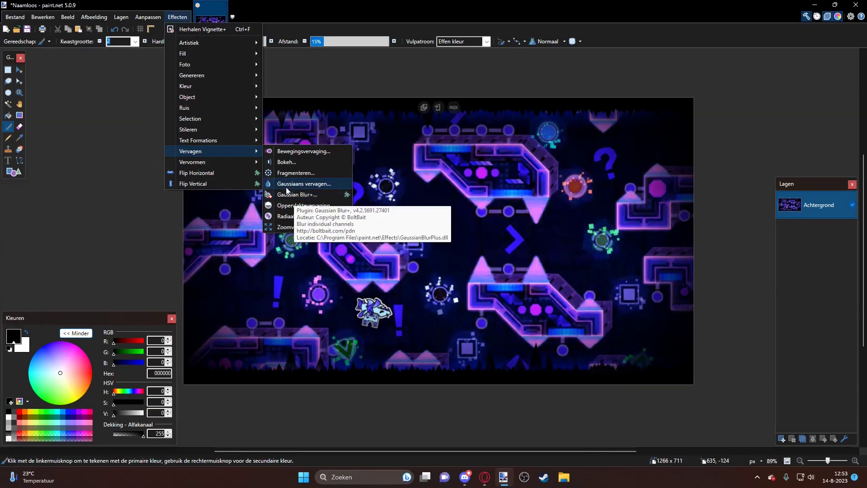
left_click(294, 193)
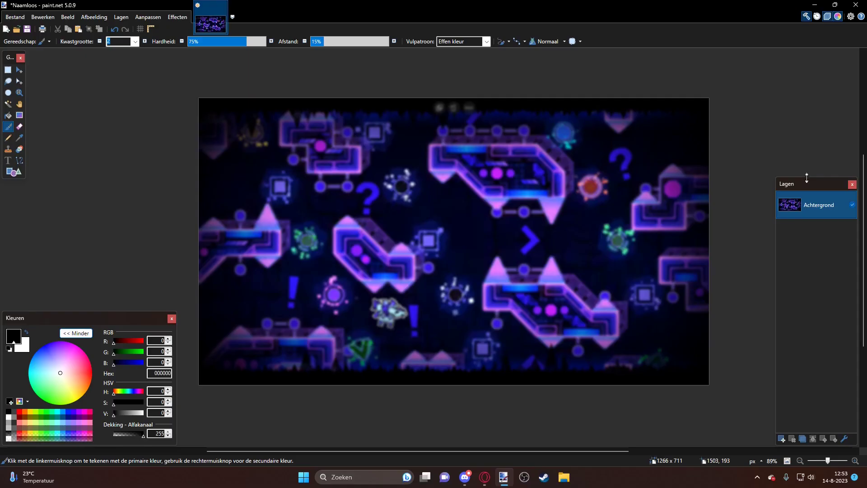
left_click_drag(806, 179, 775, 213)
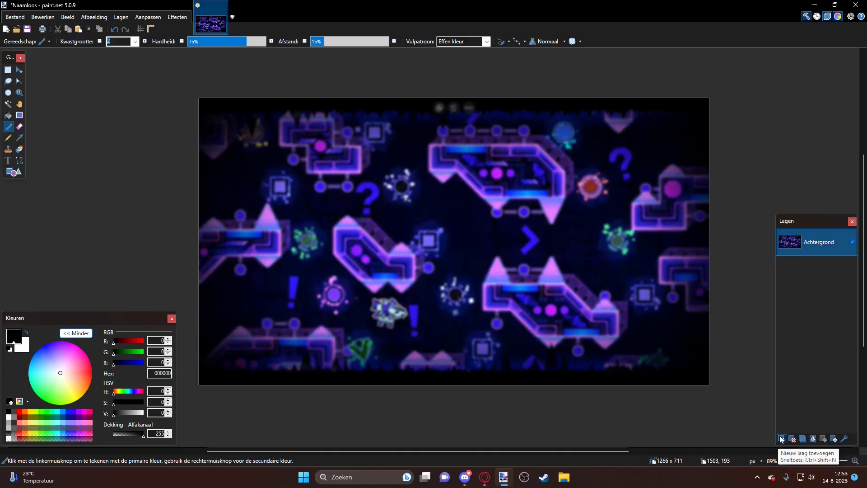
- Add a new layer above the background and look through the fonts available for the Text tool
left_click(598, 404)
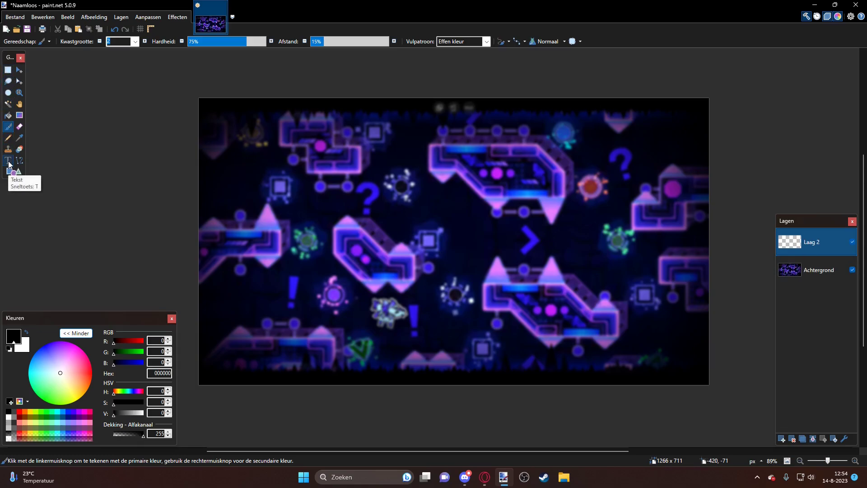
key("t")
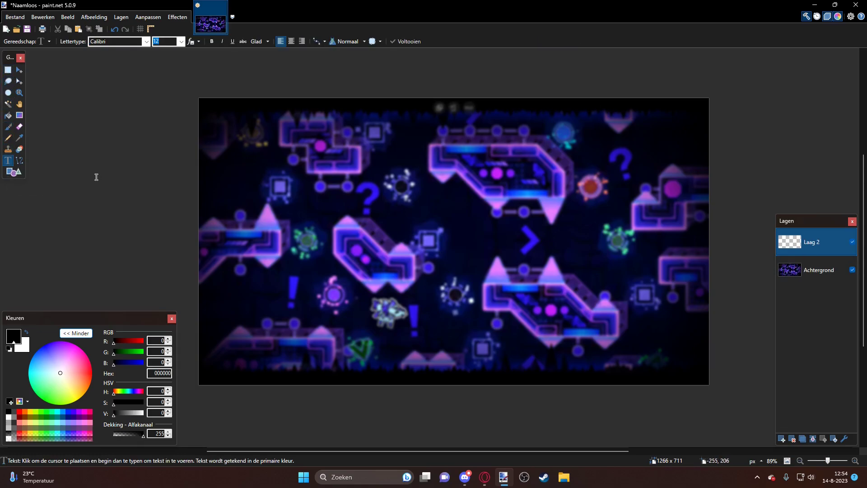
left_click(134, 44)
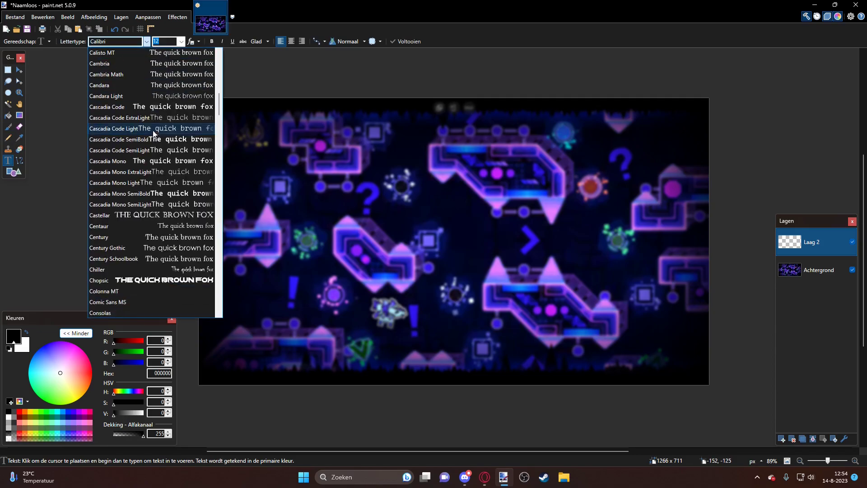
scroll(153, 131, "down", 6)
scroll(153, 135, "up", 4)
scroll(153, 135, "up", 2)
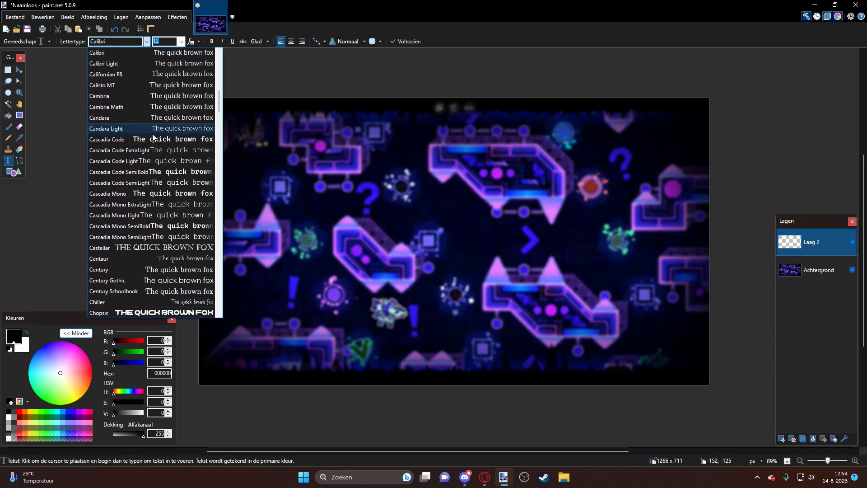
left_click(58, 157)
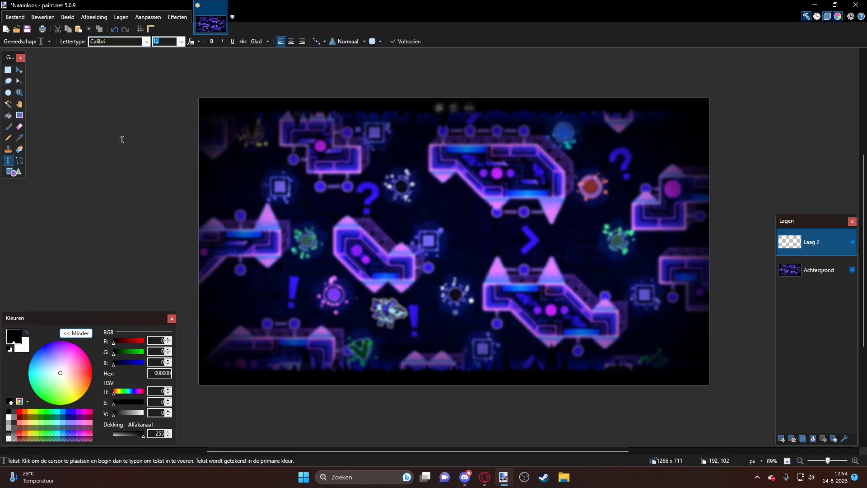
- Switch to dafont.com in the browser, browse the Fancy > Distorted category and download the Doctor Glitch font
key("alt+Tab")
left_click(102, 7)
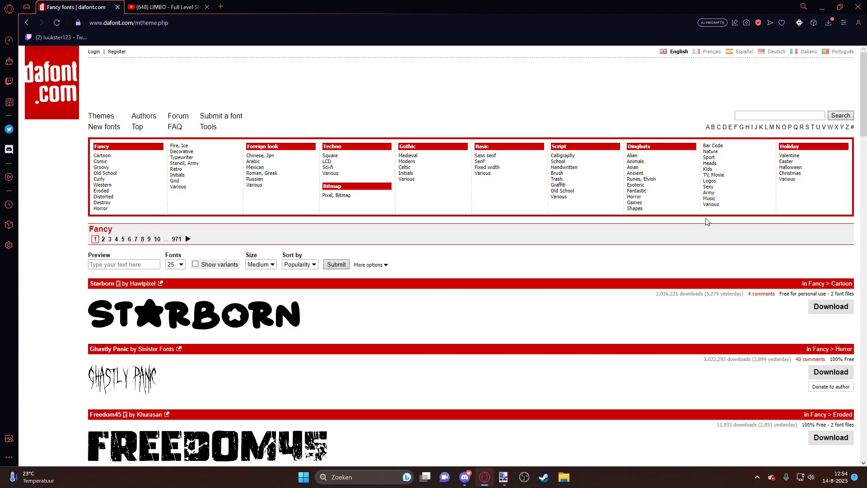
left_click(744, 112)
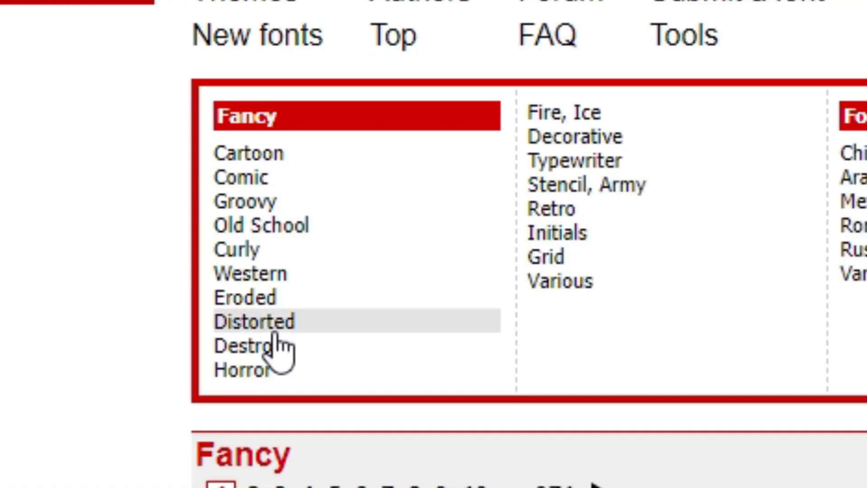
left_click(274, 333)
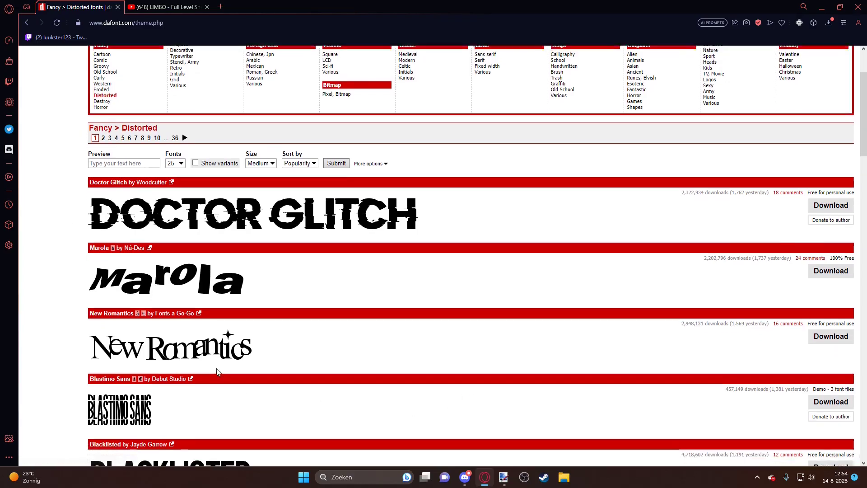
scroll(231, 336, "down", 5)
scroll(231, 337, "down", 3)
scroll(231, 337, "up", 6)
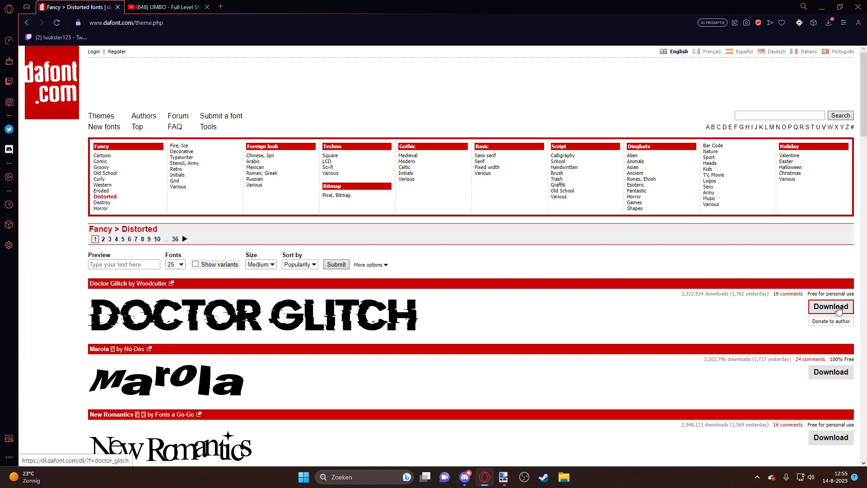
left_click(838, 310)
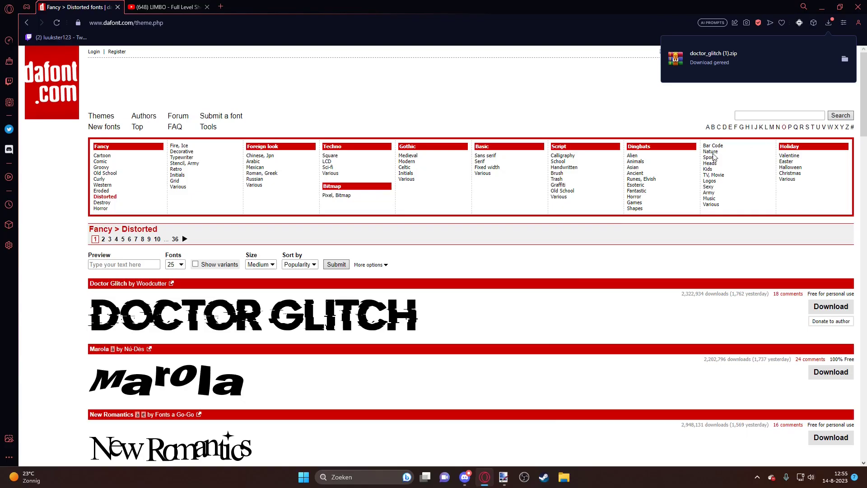
- Open the doctor_glitch (1) archive from the Downloads folder in File Explorer, view Doctor Glitch.otf and close its preview
left_click(563, 477)
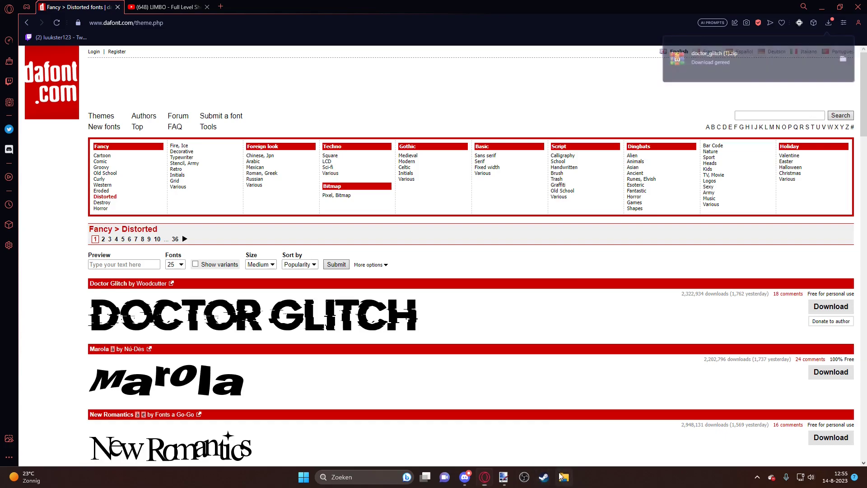
left_click(467, 172)
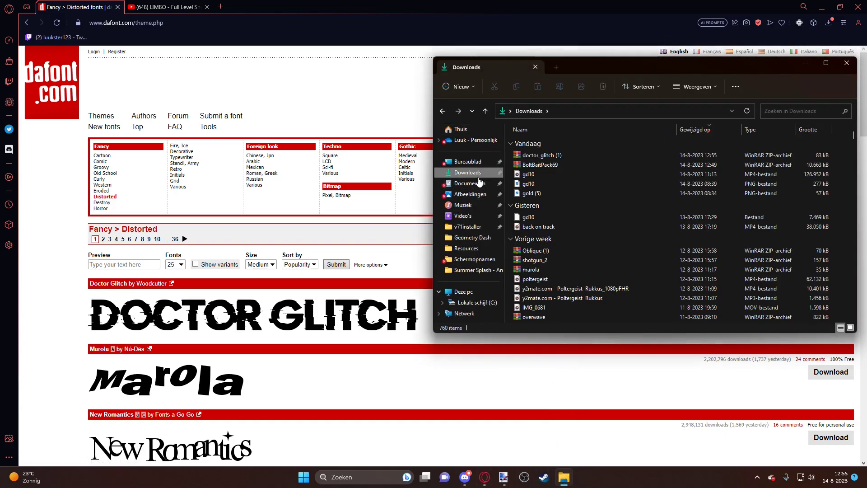
double_click(542, 156)
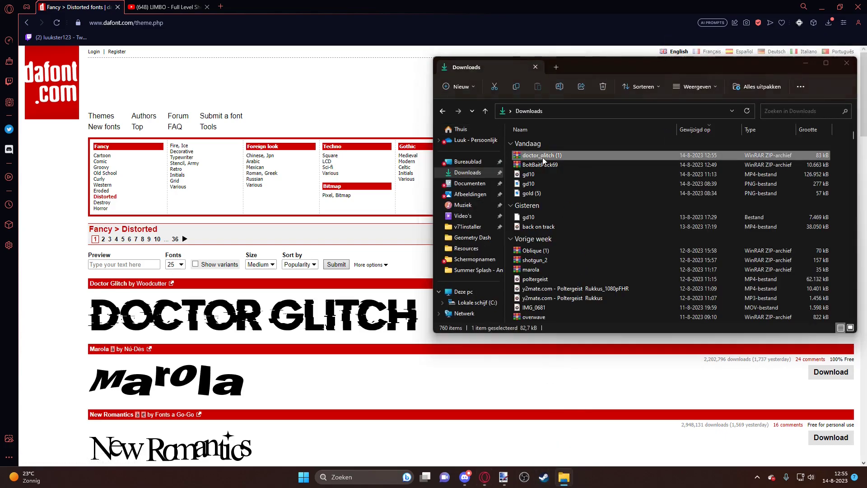
double_click(52, 138)
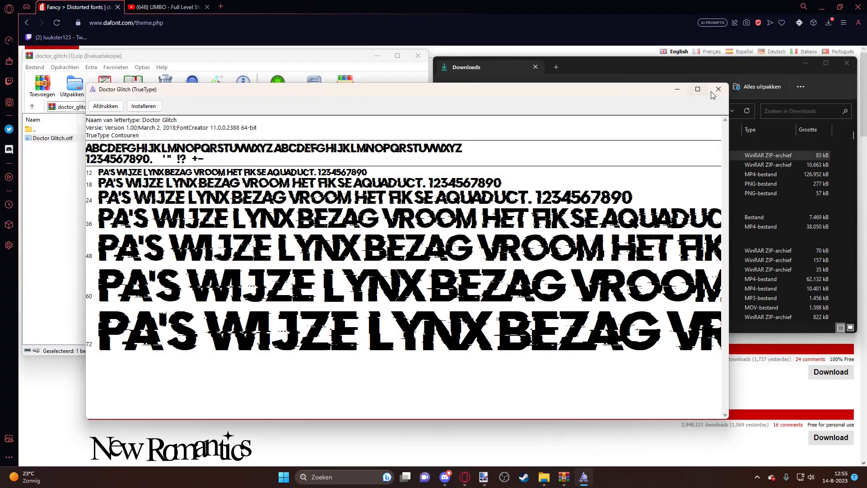
left_click(718, 89)
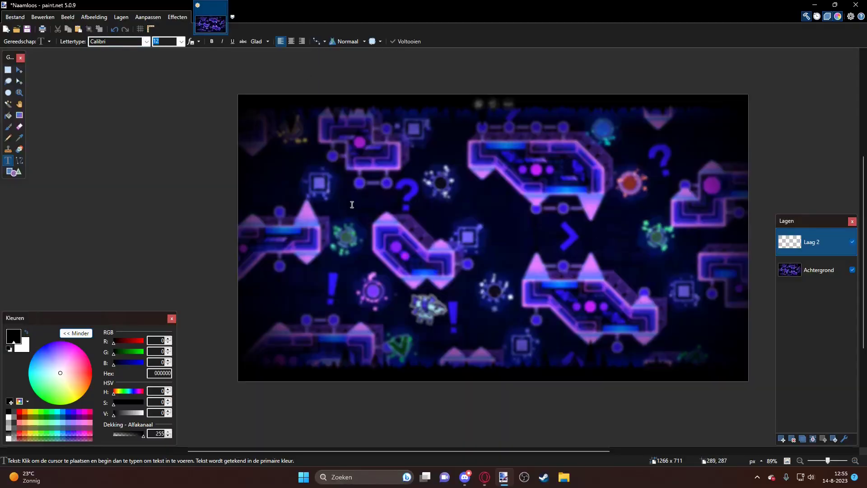
- Return to paint.net and set the text font to Doctor Glitch
left_click(140, 42)
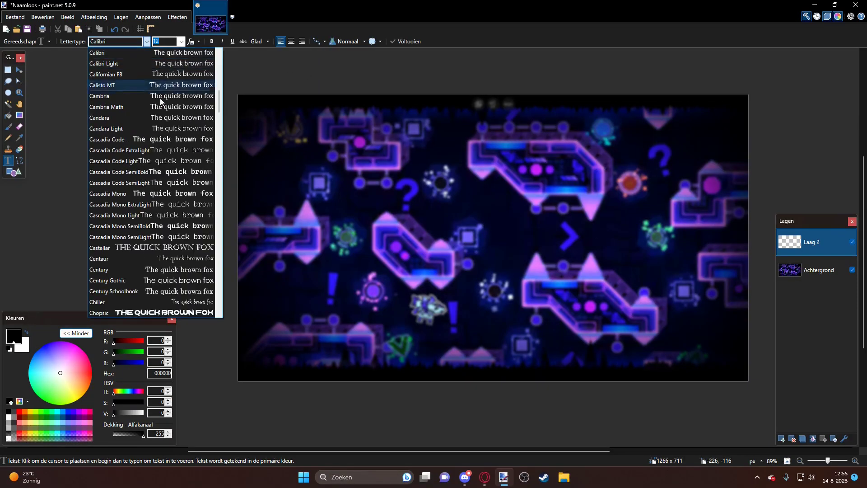
scroll(165, 136, "down", 3)
scroll(162, 183, "down", 6)
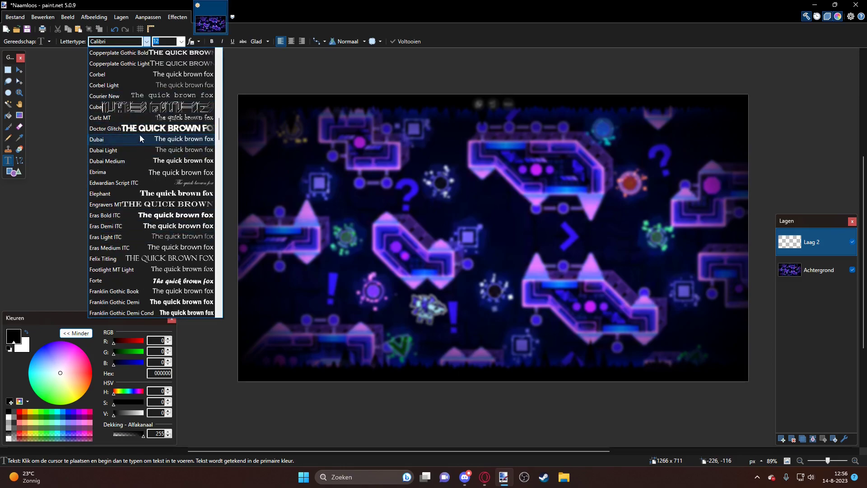
left_click(151, 129)
- Write LIMBO on the new layer at font size 192 and position it across the middle of the image
left_click(366, 215)
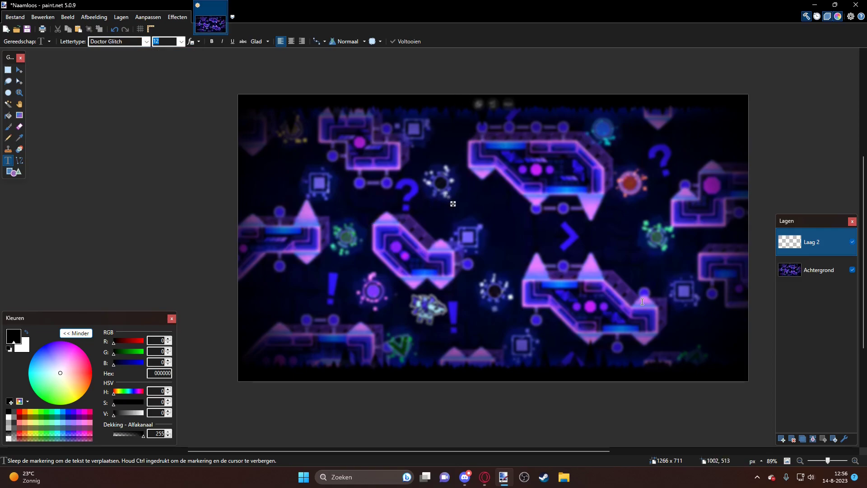
type("est")
left_click(181, 41)
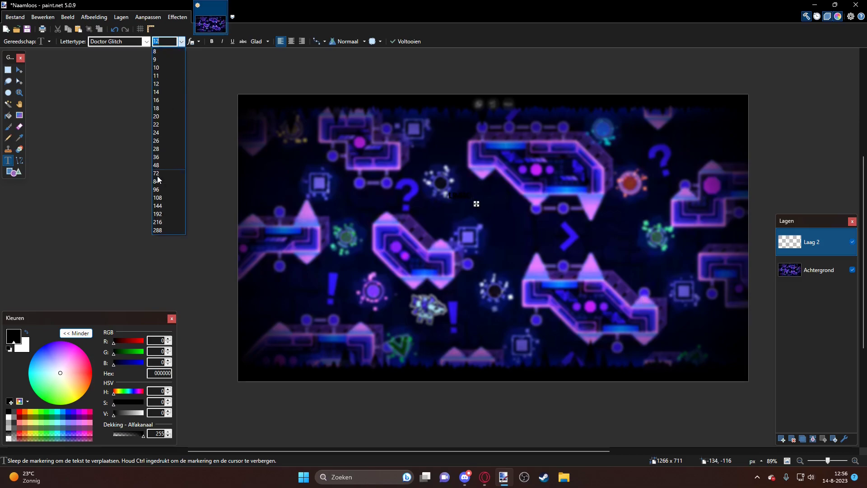
left_click(165, 208)
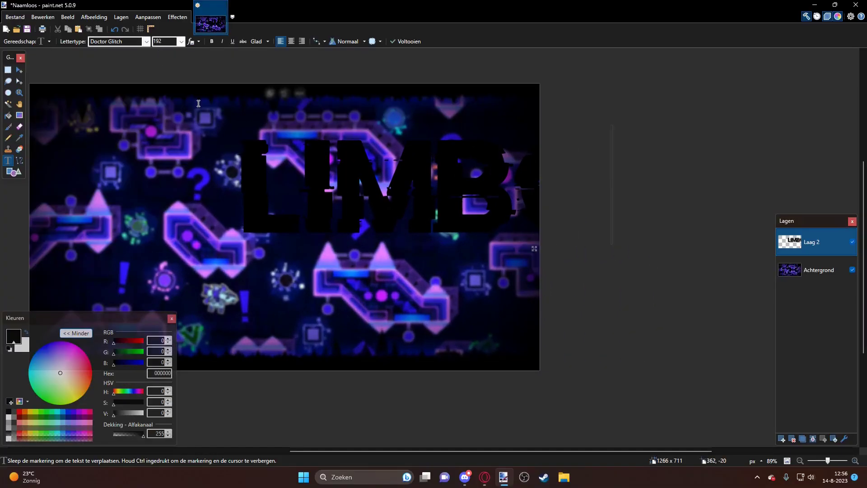
left_click_drag(245, 133, 354, 161)
left_click_drag(625, 277, 532, 309)
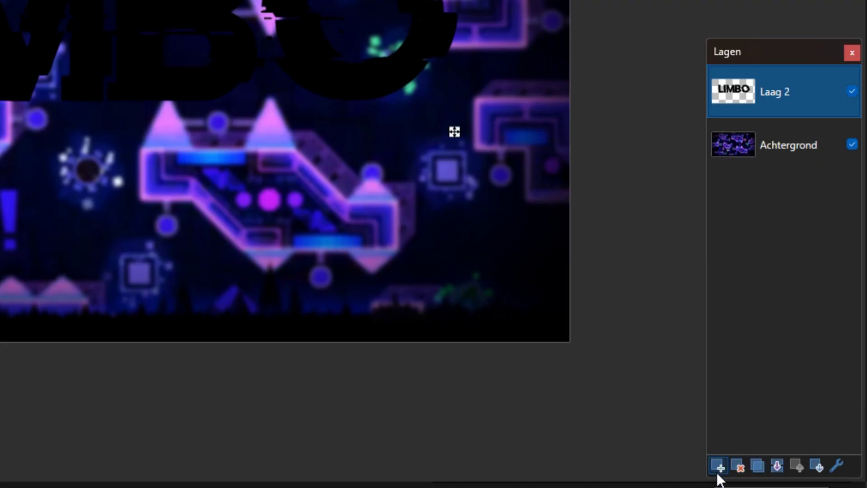
- Add another layer, write MINDCAP on it at font size 96 and position it just beneath LIMBO
left_click(718, 466)
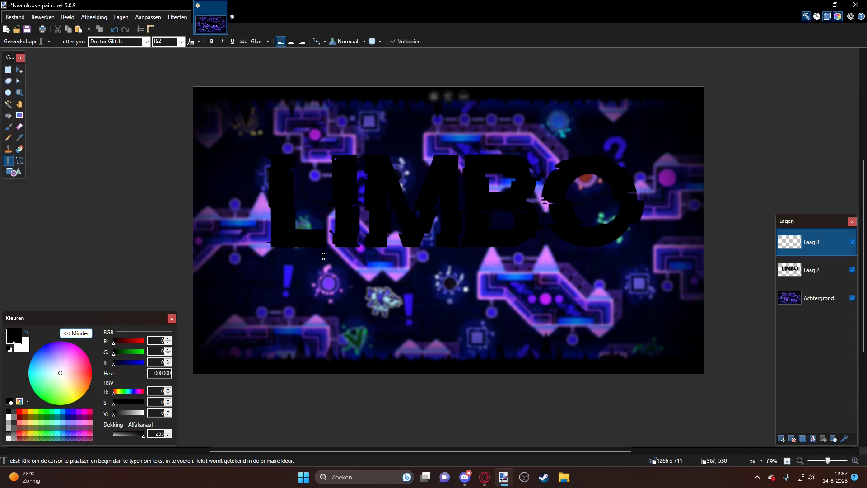
left_click(244, 291)
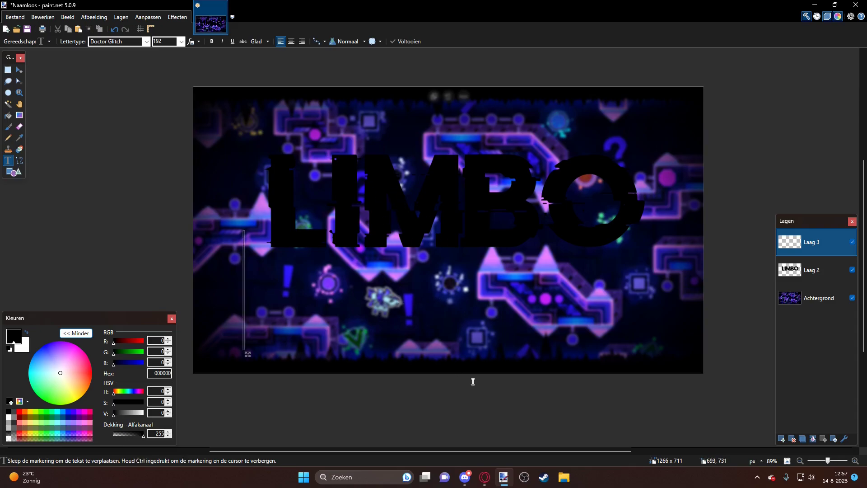
type("MINDCA")
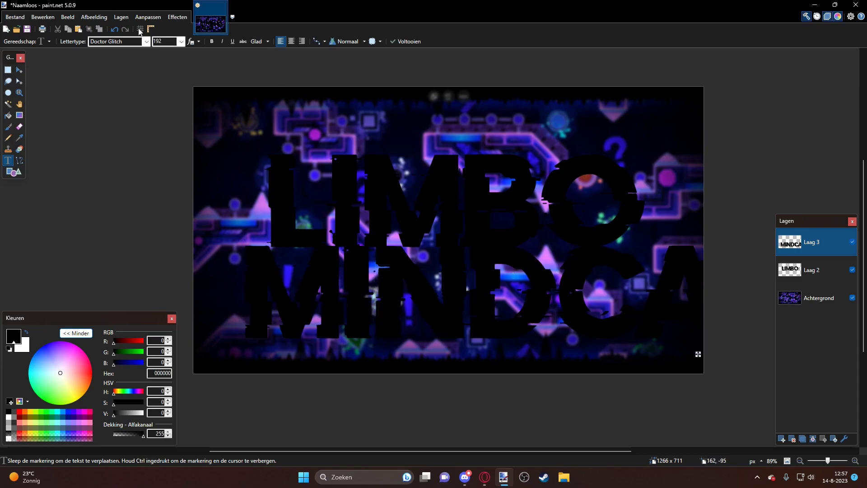
left_click(181, 41)
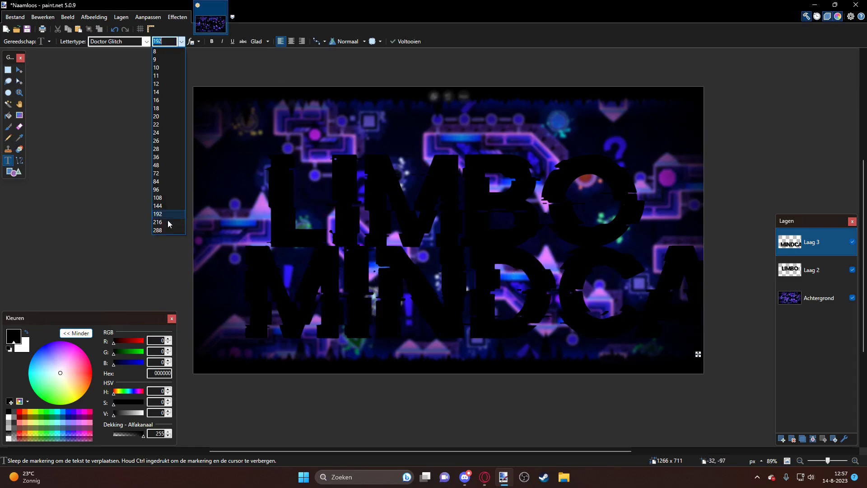
left_click(163, 190)
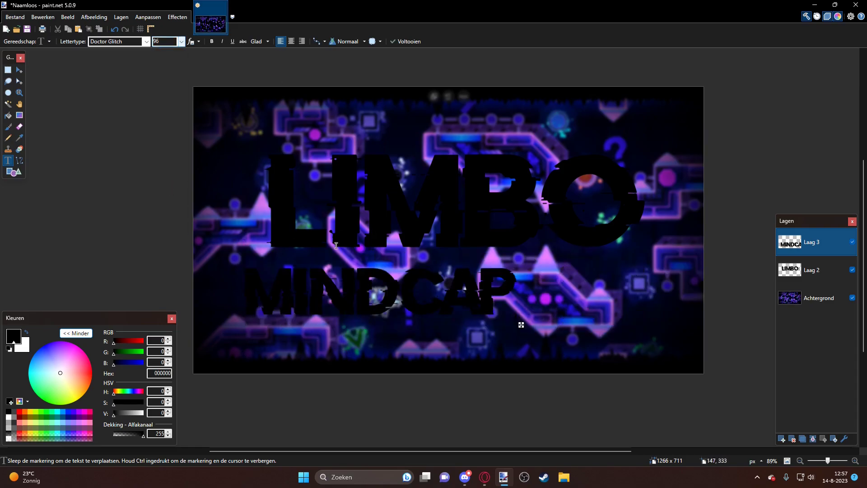
left_click_drag(523, 327, 601, 299)
- On Laag 2, select the letters L and I of LIMBO with the Magic Wand at 50% tolerance
left_click(813, 270)
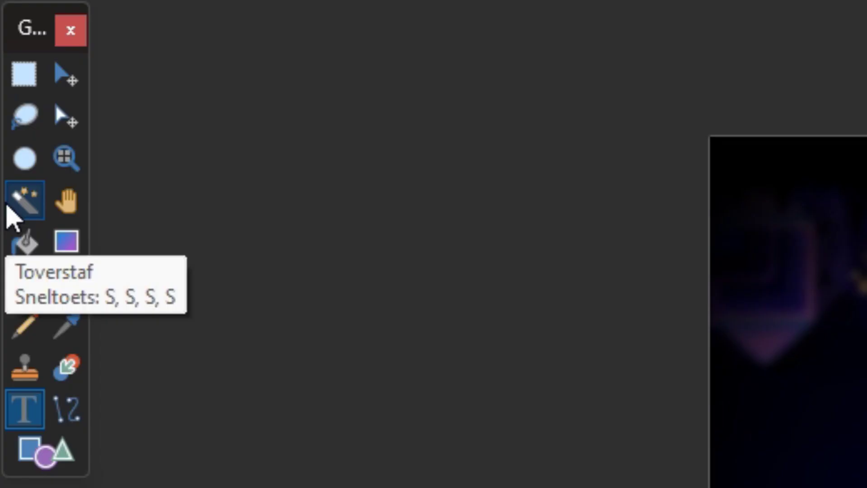
left_click(5, 107)
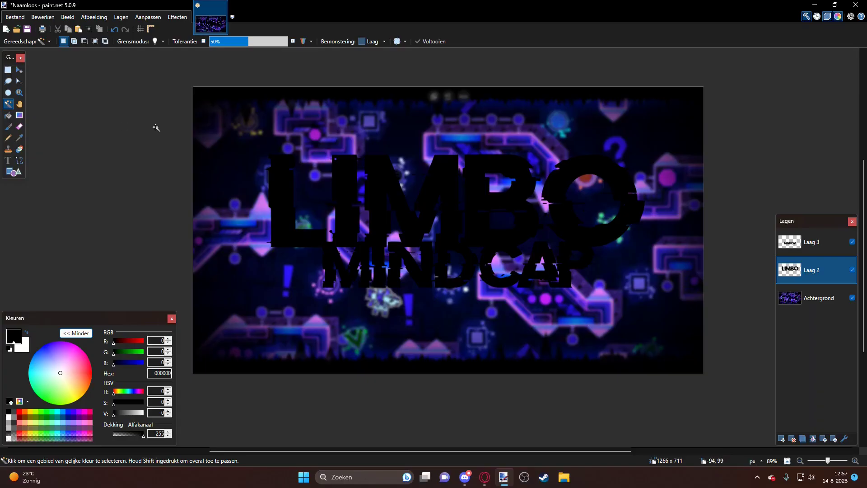
left_click_drag(153, 129, 196, 145)
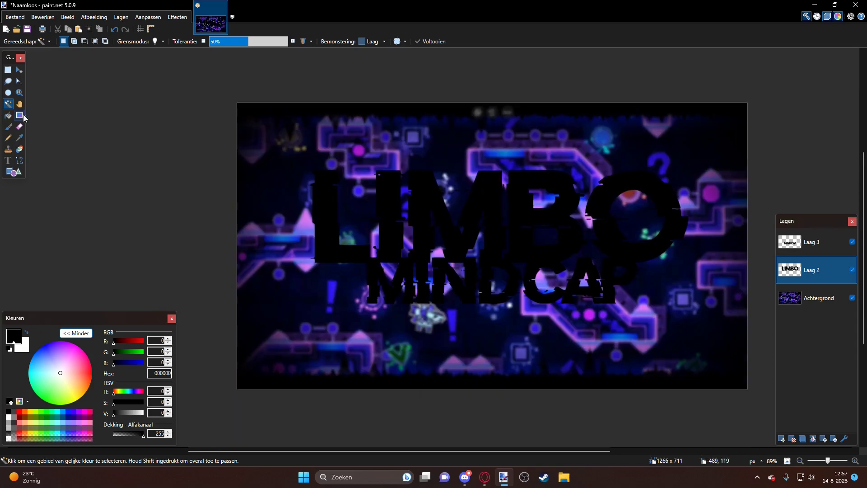
scroll(376, 243, "up", 5)
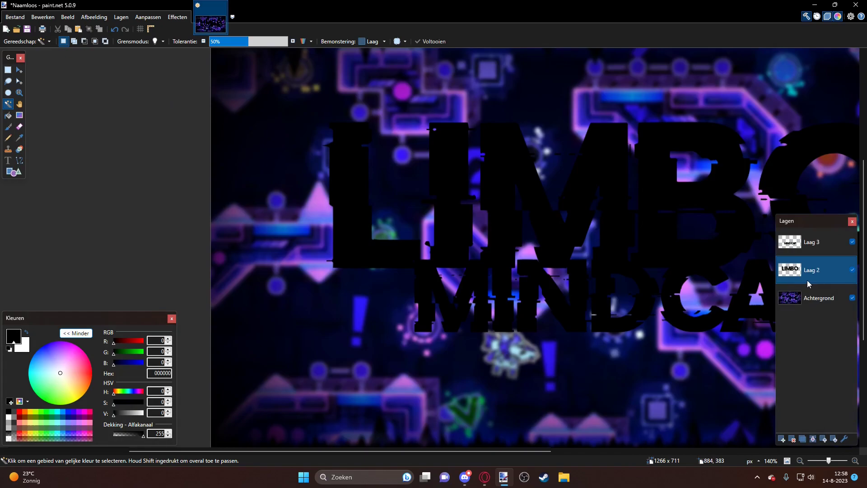
left_click_drag(516, 215, 436, 230)
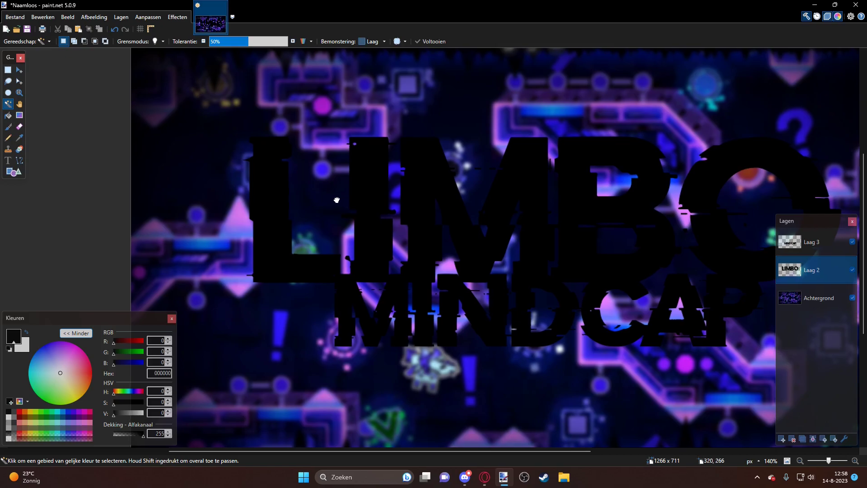
scroll(323, 184, "left", 2)
scroll(294, 220, "down", 2)
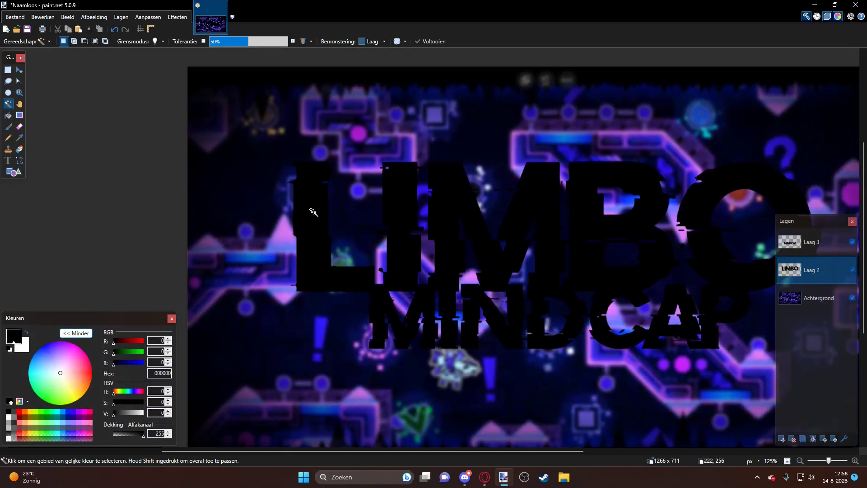
left_click(313, 212)
scroll(415, 252, "up", 1)
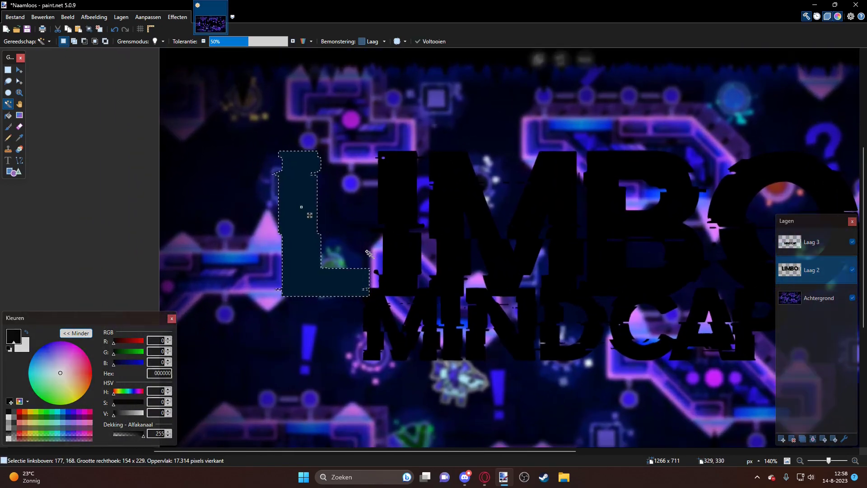
left_click_drag(376, 250, 304, 257)
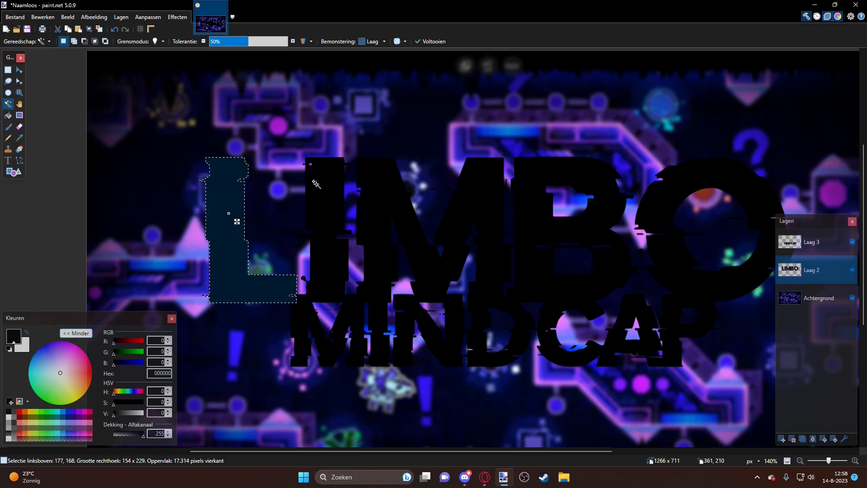
left_click(328, 194, "ctrl")
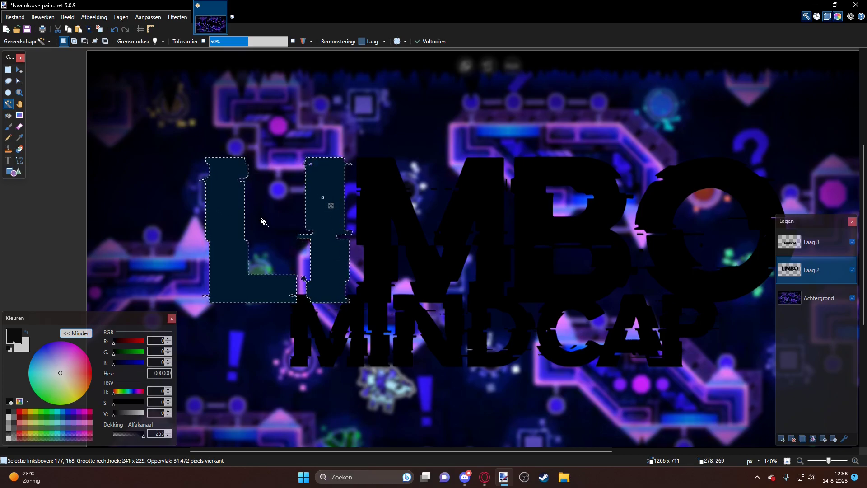
- Add the letters M, B and O to the Magic Wand selection so all of LIMBO is selected
left_click(381, 198)
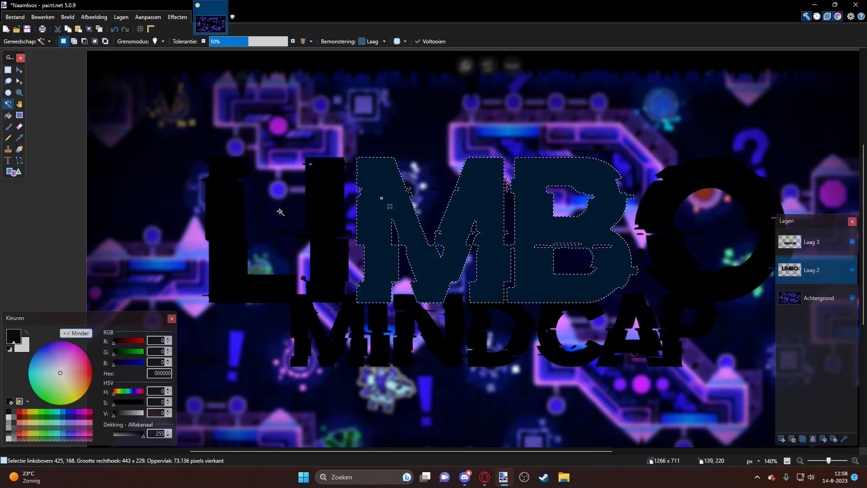
key("ctrl+z")
left_click_drag(422, 203, 362, 198)
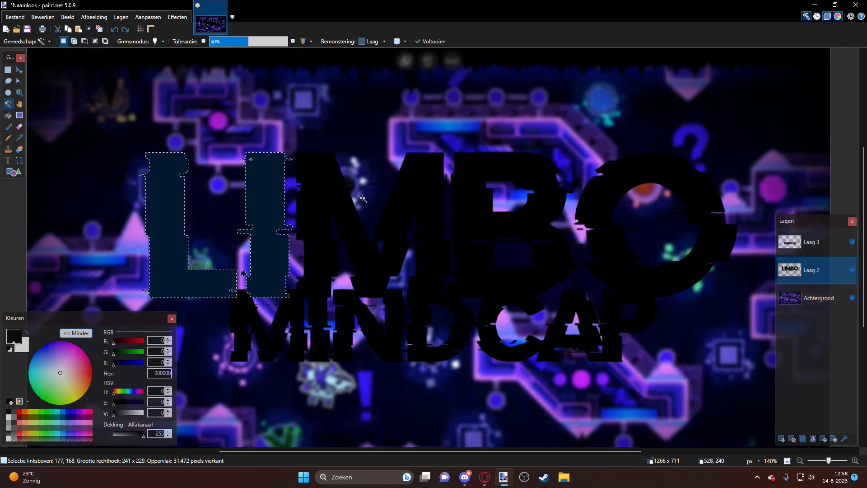
left_click(361, 198, "ctrl")
scroll(461, 210, "right", 6)
left_click(461, 210, "ctrl")
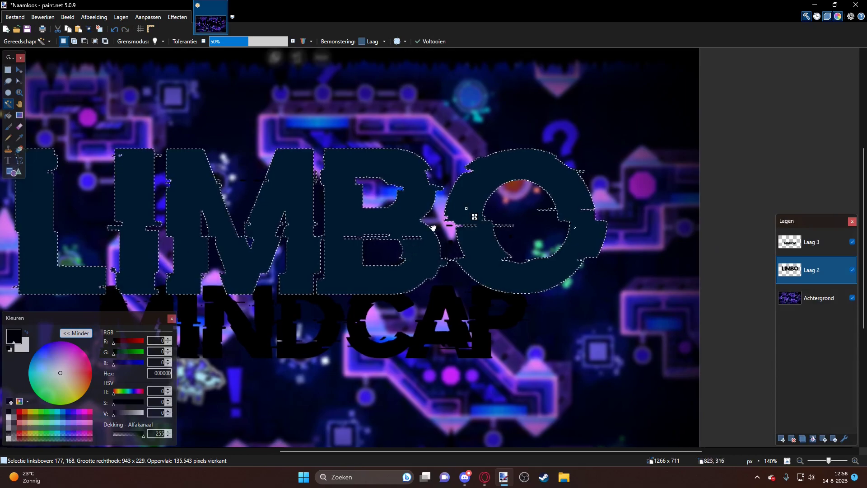
- Open BoltBait's Gradient effect for the selected LIMBO letters
scroll(451, 221, "down", 4)
scroll(434, 240, "left", 4)
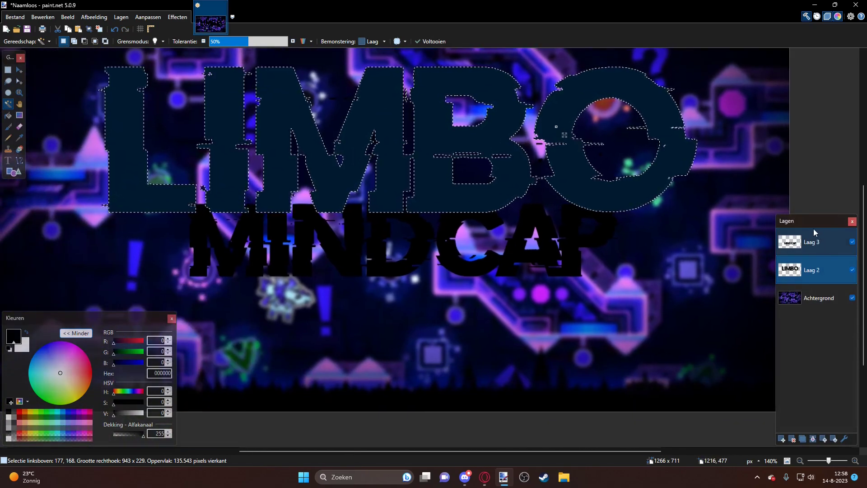
scroll(429, 269, "right", 2)
scroll(429, 268, "up", 1)
scroll(441, 275, "down", 4)
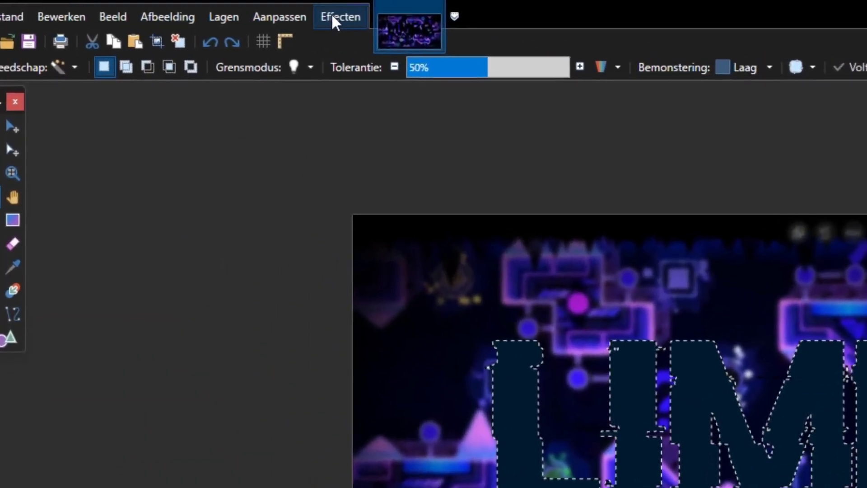
left_click(291, 17)
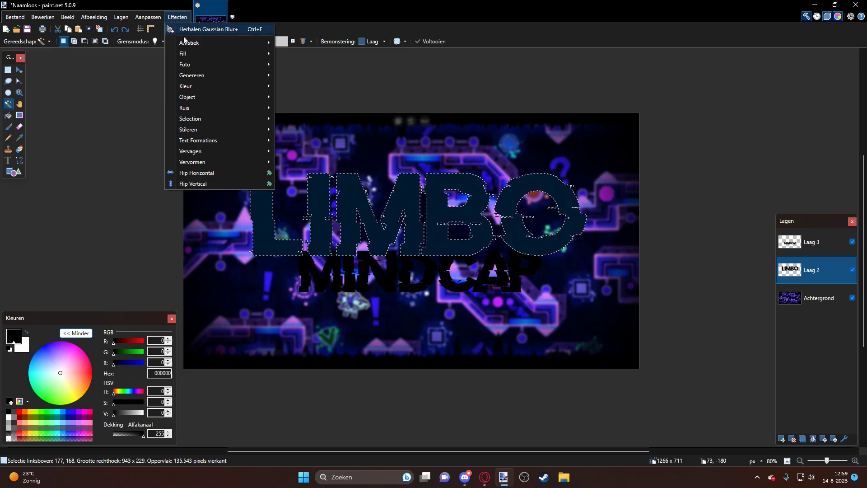
mouse_move(334, 121)
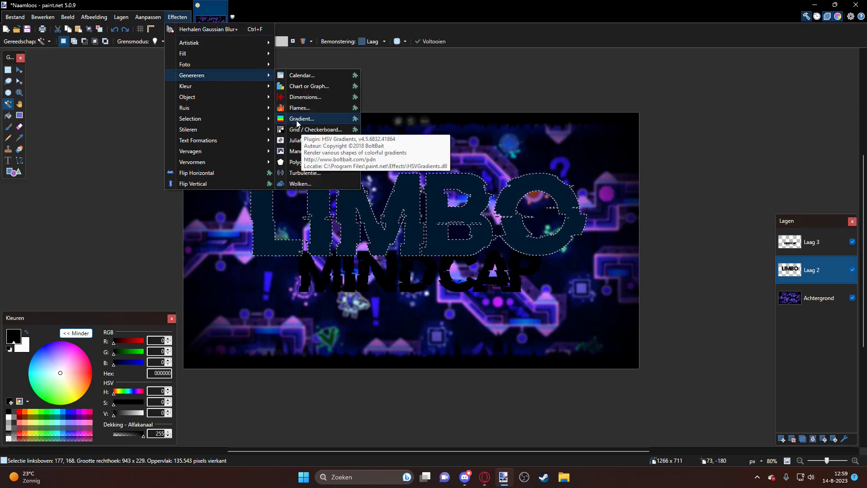
left_click(296, 120)
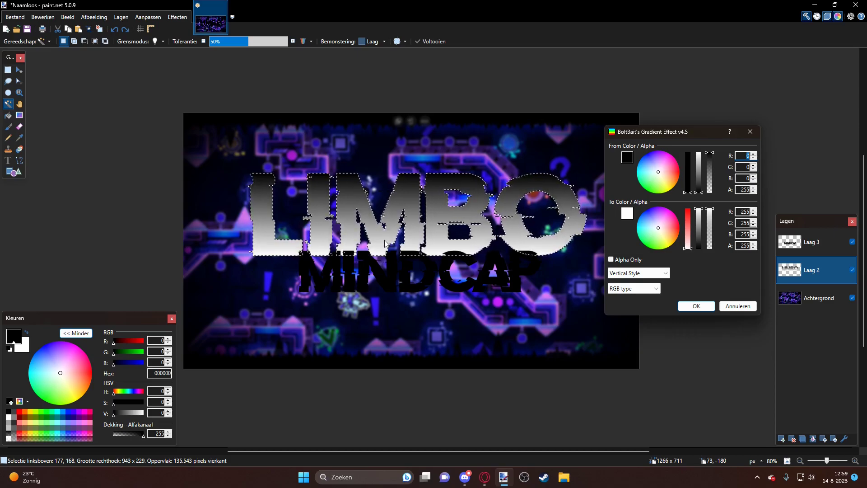
- Try a vertical gradient from lime green (144, 255, 0) to mint green (0, 255, 131) on the LIMBO letters
left_click(658, 172)
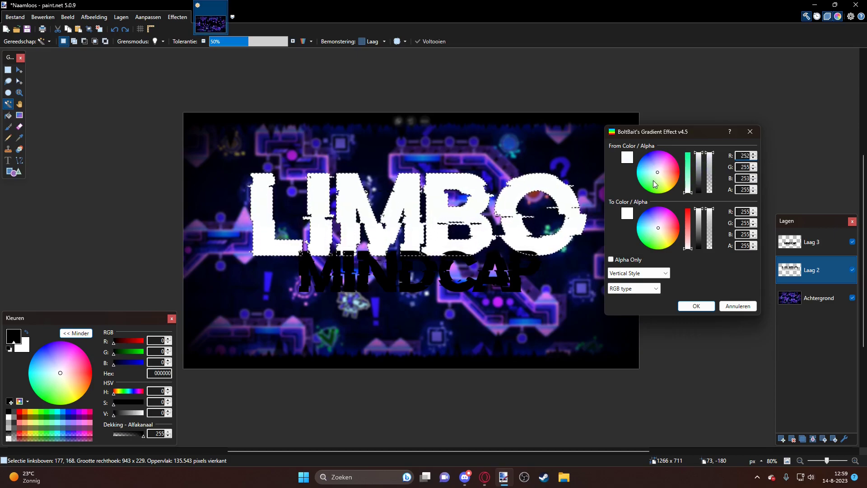
left_click(645, 163)
mouse_move(643, 161)
left_mouse_down()
mouse_move(646, 149)
mouse_move(558, 130)
mouse_move(660, 226)
mouse_move(638, 192)
mouse_move(595, 194)
mouse_move(565, 266)
left_mouse_up()
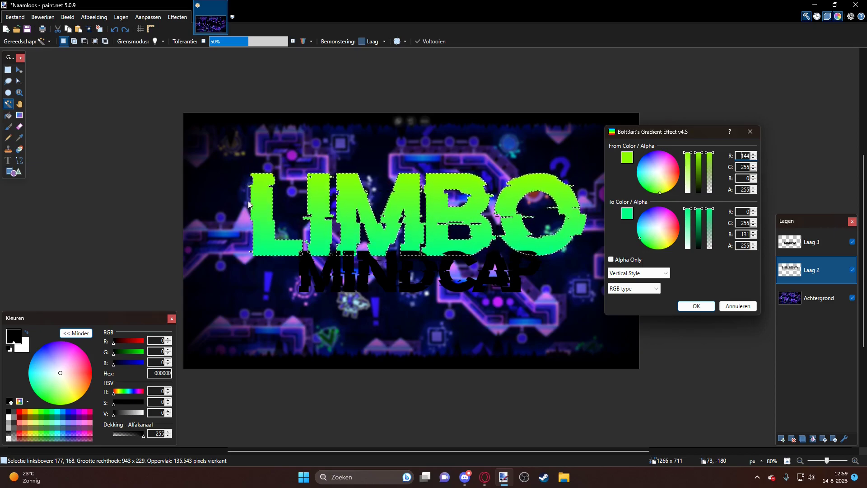
- Apply a vertical RGB gradient from blue to purple (161, 0, 255) to the LIMBO letters
left_click_drag(654, 191, 644, 145)
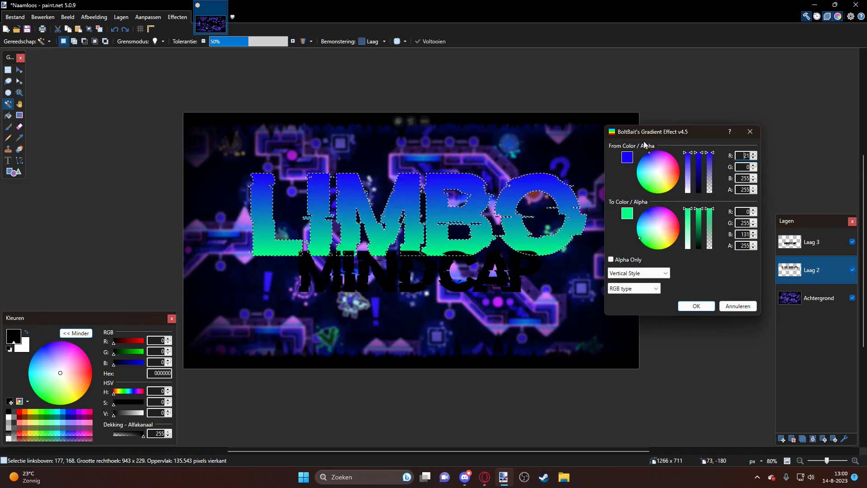
left_click(657, 208)
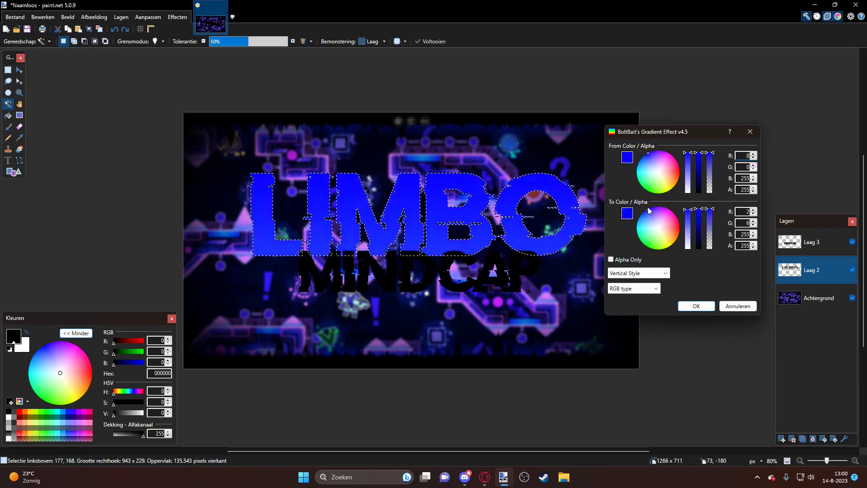
left_click_drag(657, 187, 664, 187)
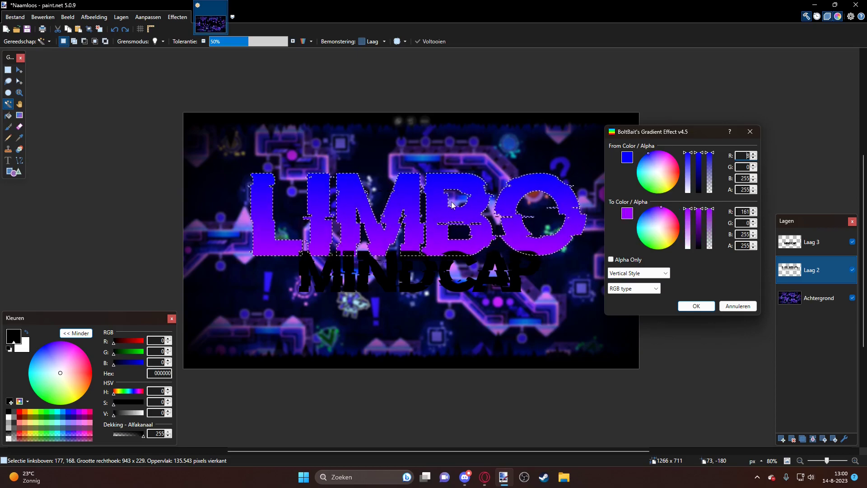
key("Return")
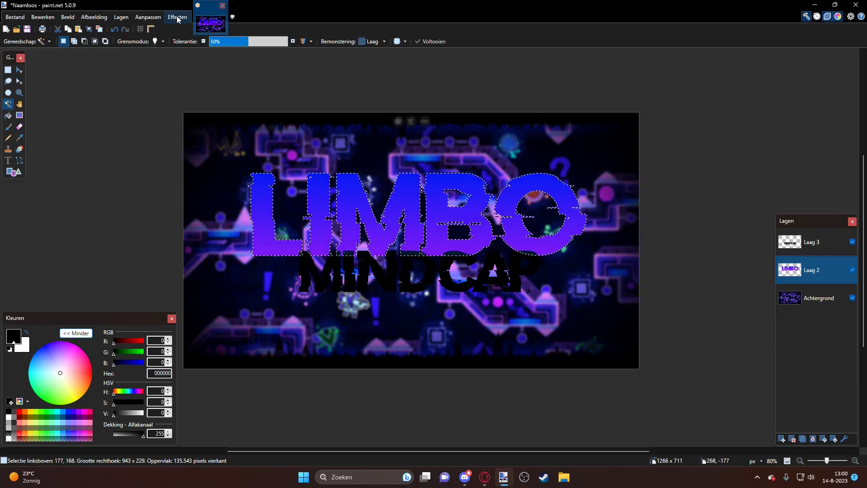
- Bevel the LIMBO letters with the Bevel Object effect at depth 15 and strength 0.53
left_click(177, 18)
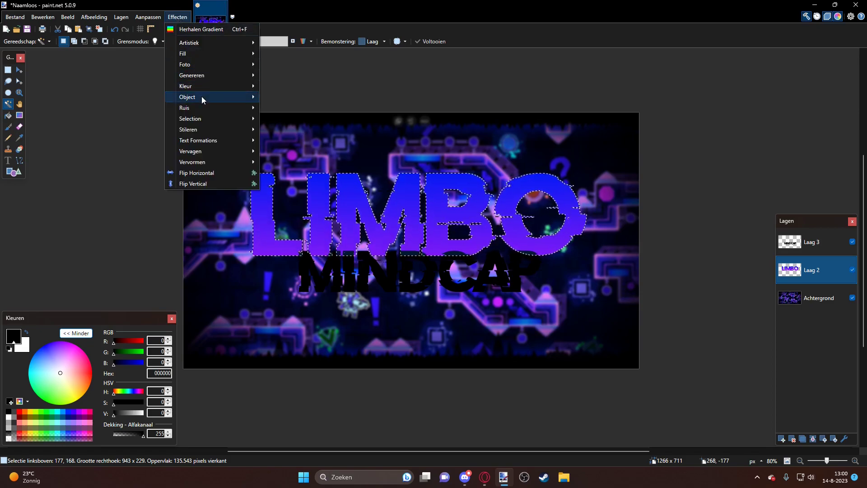
mouse_move(201, 97)
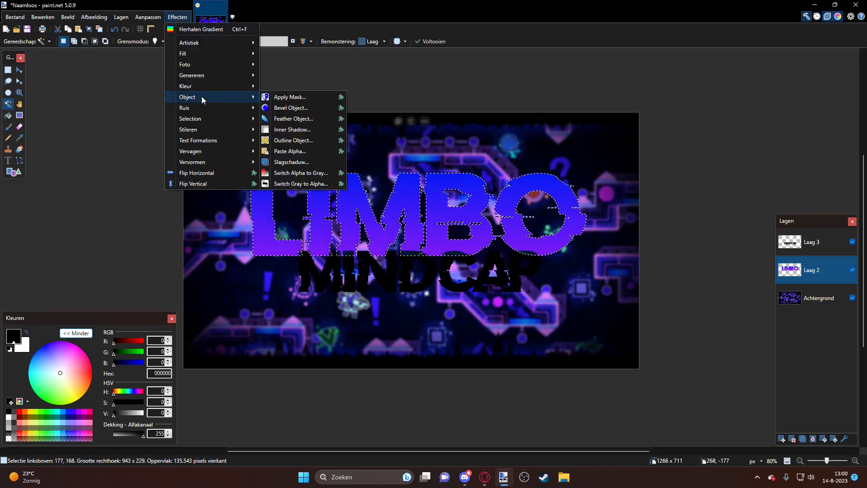
left_click(281, 109)
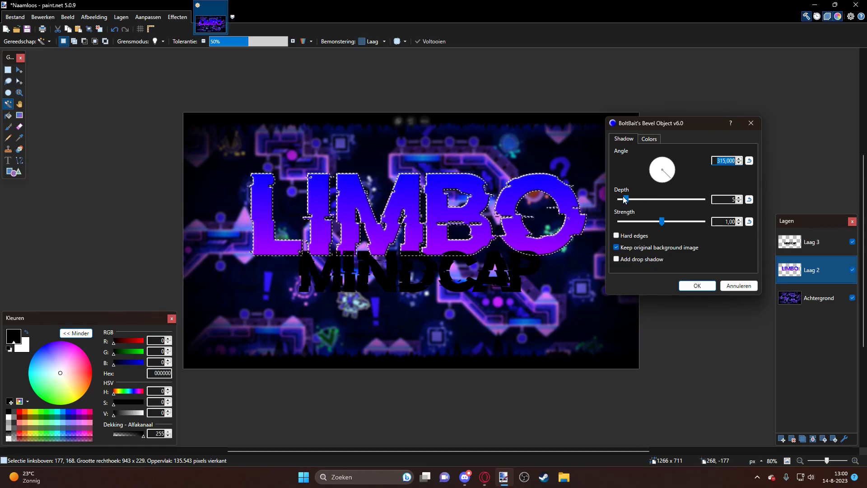
left_click_drag(628, 198, 643, 222)
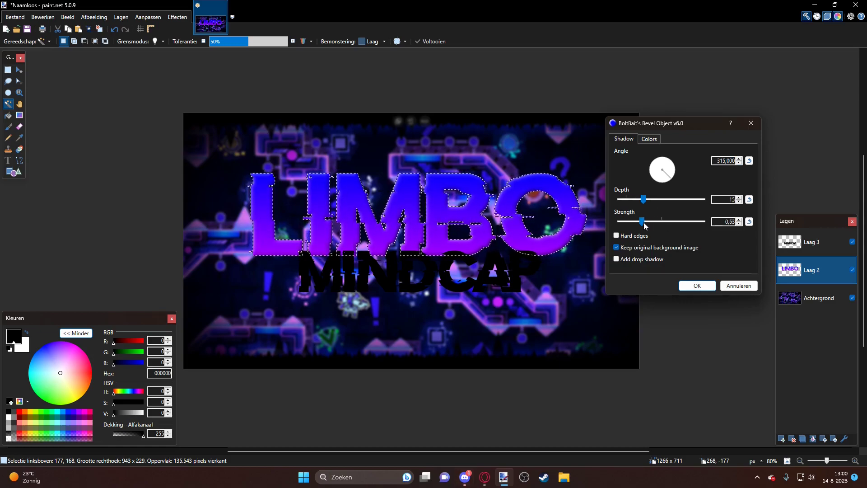
left_click(694, 285)
- Outline the LIMBO selection with a solid black line of width 11 placed outside the selection, and clear the selection
scroll(430, 378, "left", 1)
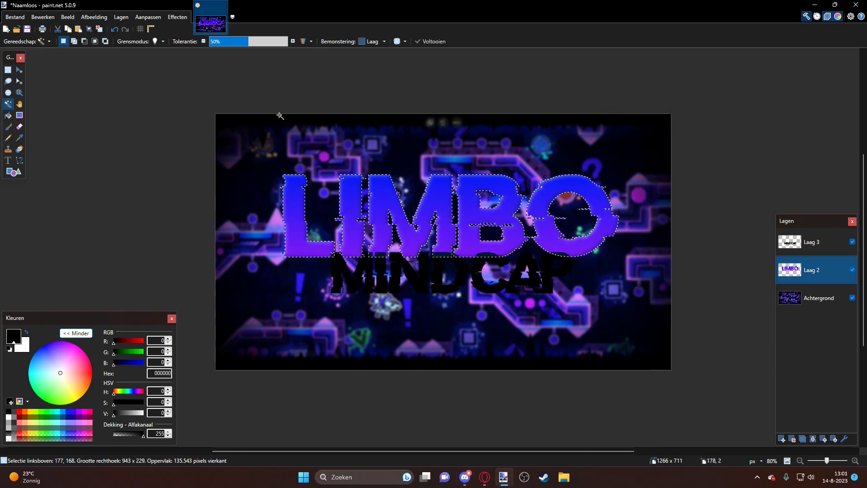
left_click(182, 16)
mouse_move(198, 124)
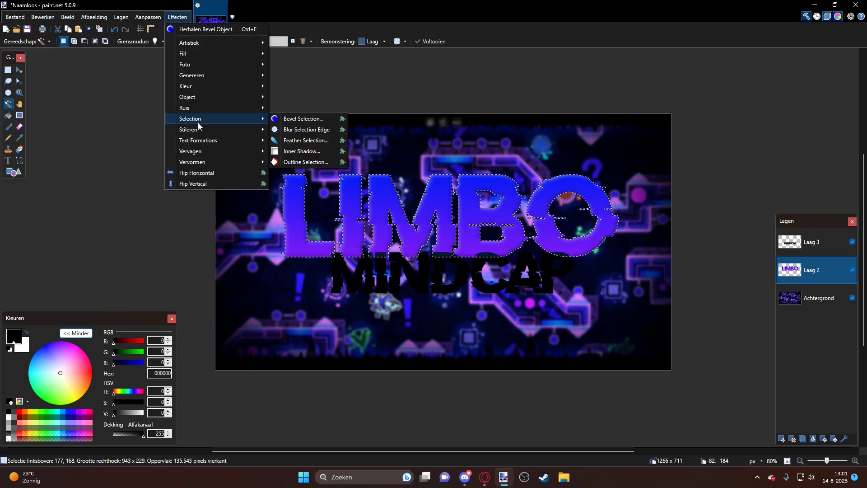
left_click(282, 163)
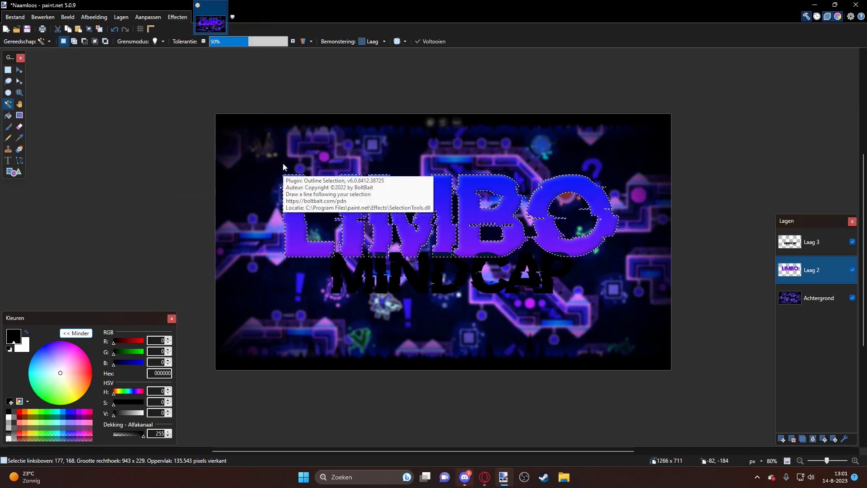
left_click_drag(537, 156, 544, 161)
left_click(590, 231)
left_click(631, 248)
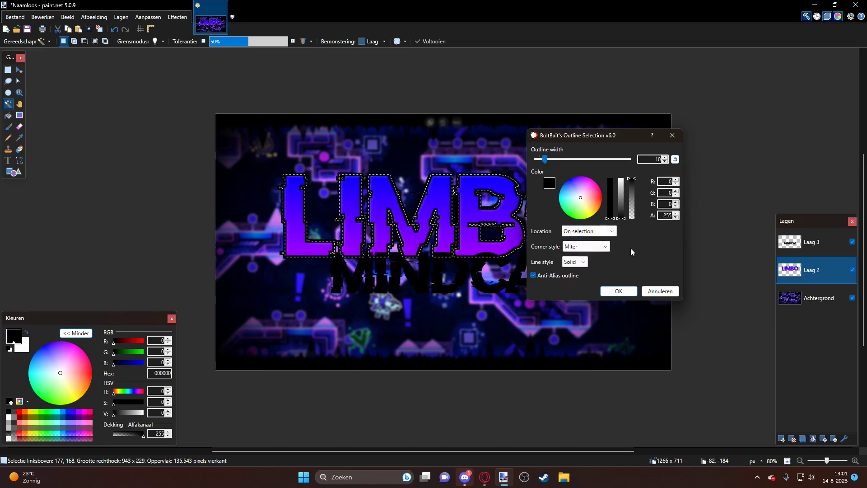
left_click(567, 230)
left_click(575, 249)
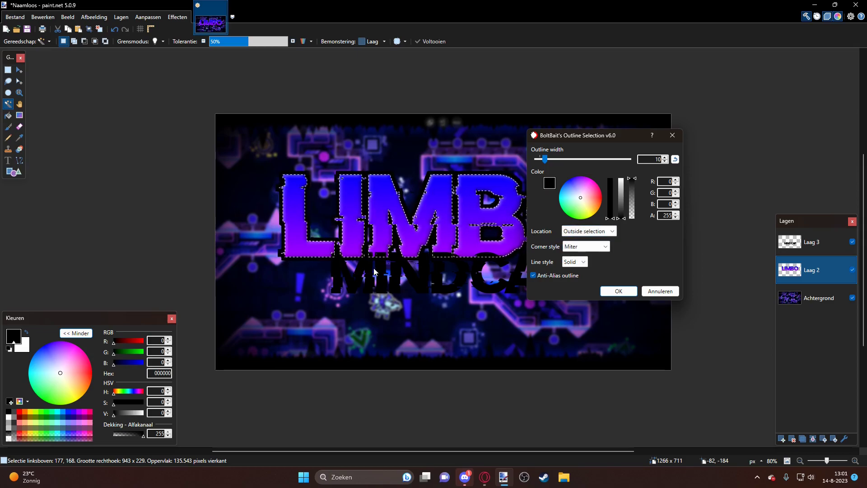
left_click(545, 158)
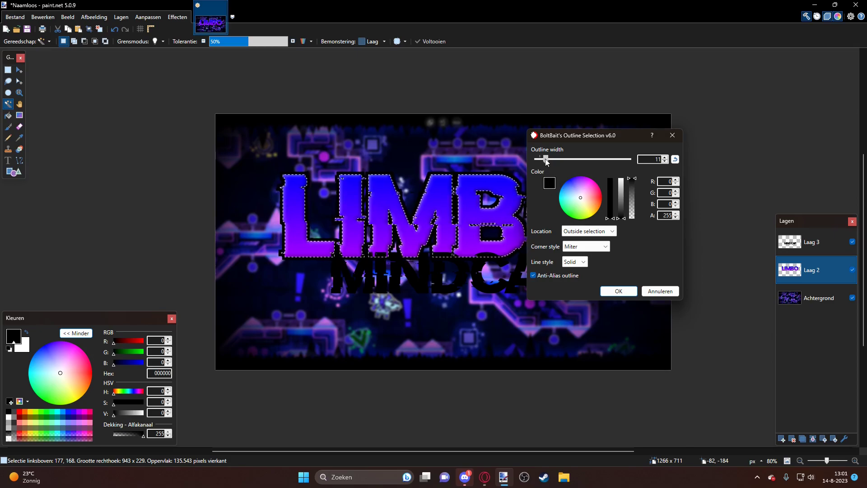
key("Return")
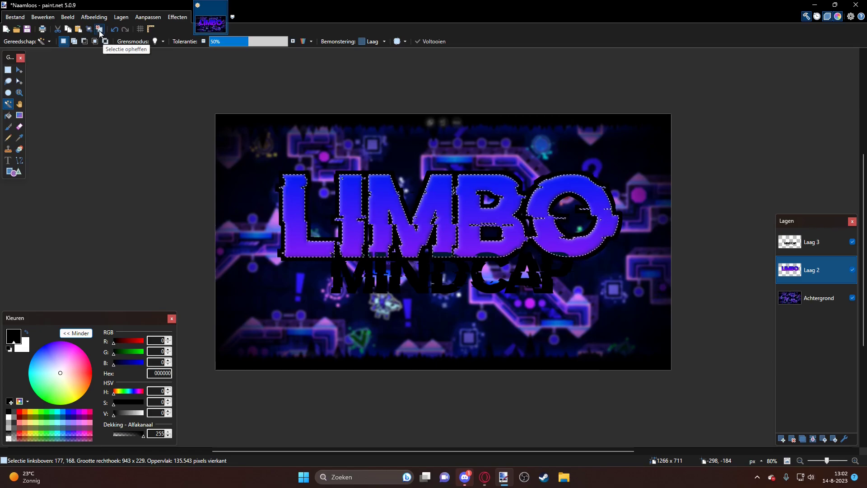
left_click(103, 32)
scroll(295, 120, "up", 1, "ctrl")
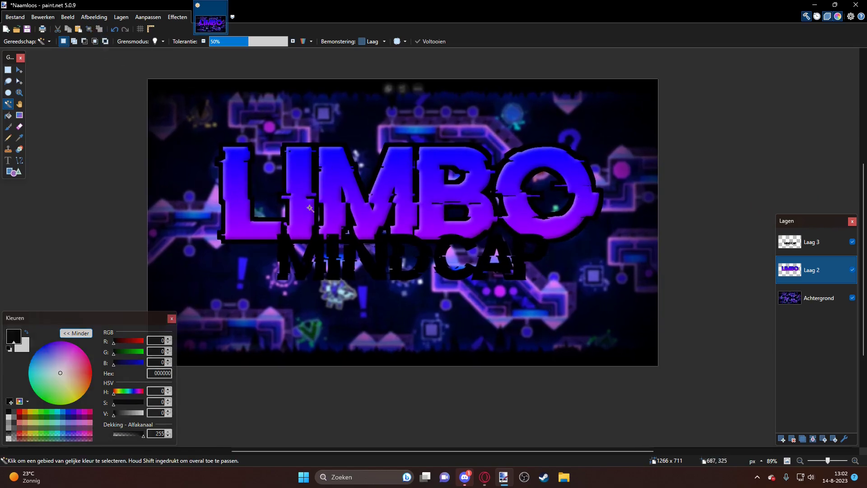
- Select the MINDCAP letters on layer Laag 3 with the Magic Wand
scroll(361, 255, "up", 2, "ctrl")
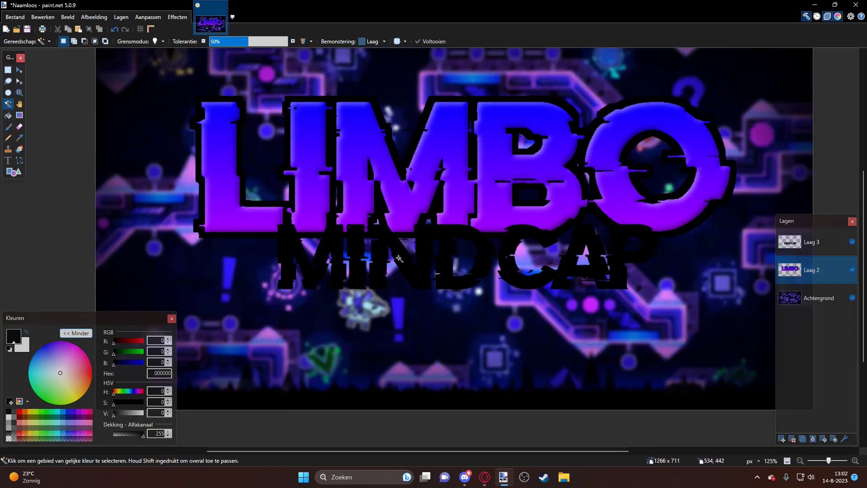
left_click(812, 242)
left_click_drag(584, 228, 646, 225)
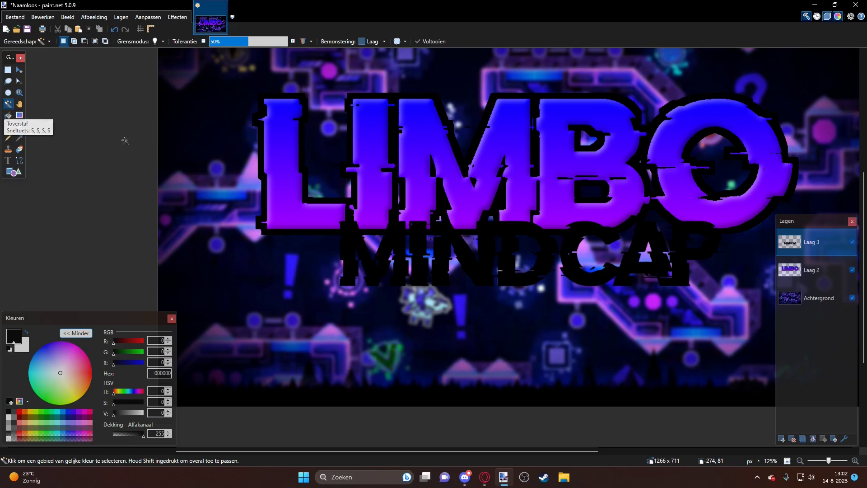
left_click(399, 245)
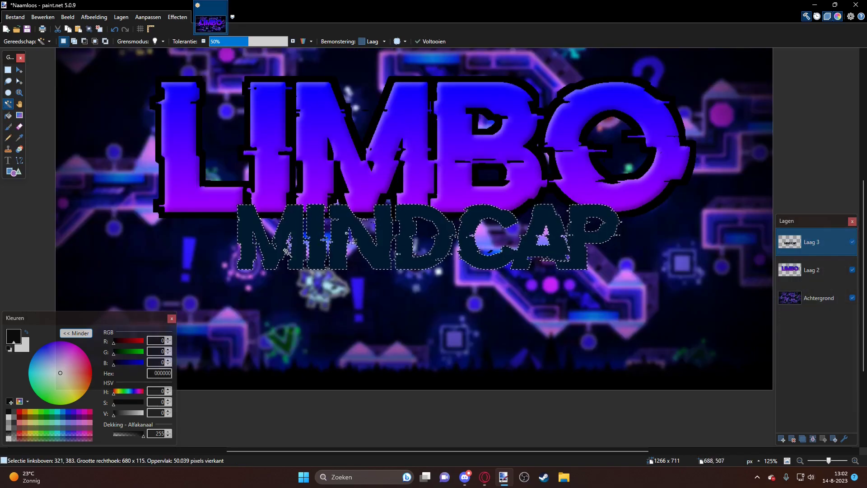
scroll(432, 199, "down", 3)
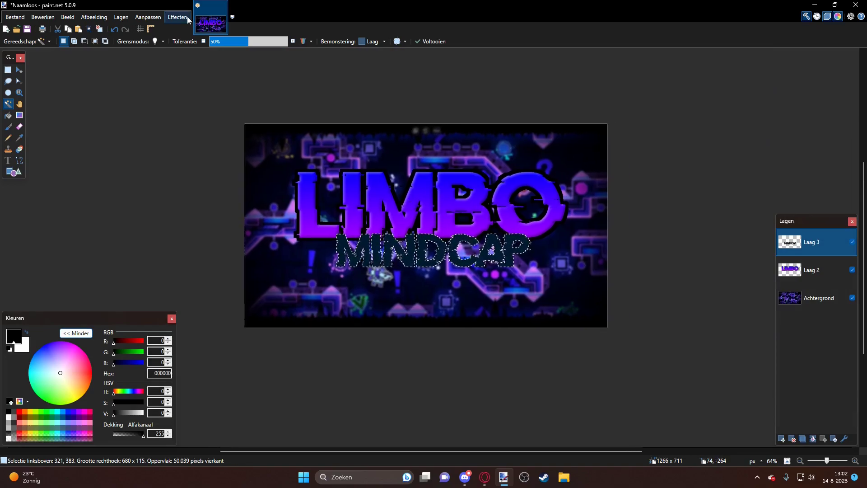
- Apply a vertical RGB gradient from magenta (216, 0, 255) to blue (0, 72, 255) to the MINDCAP letters
left_click(177, 16)
mouse_move(203, 75)
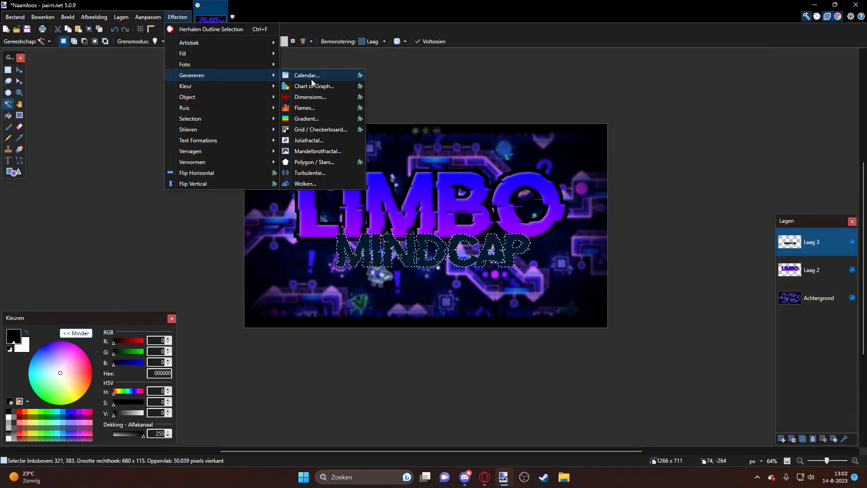
left_click(325, 116)
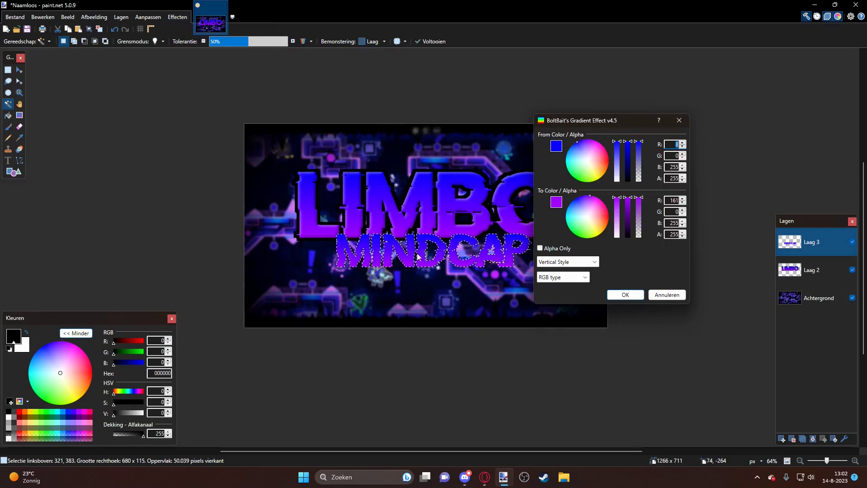
left_click_drag(584, 147, 597, 131)
left_click_drag(585, 210, 573, 191)
left_click_drag(566, 191, 560, 191)
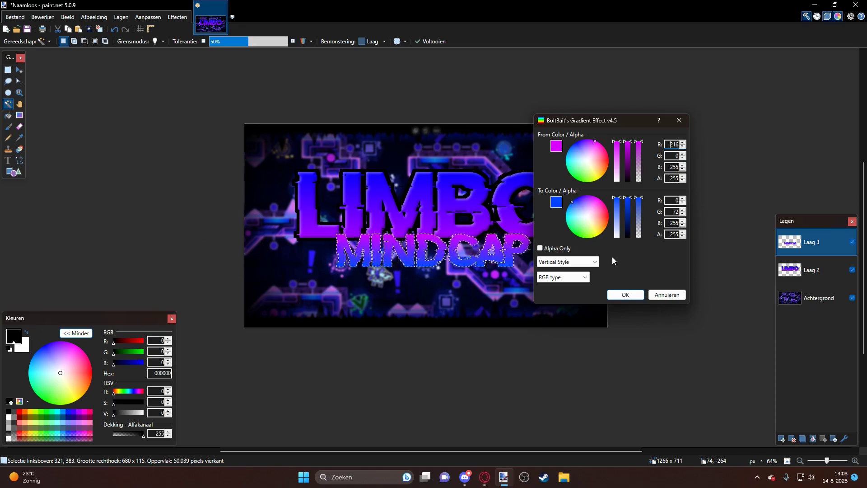
left_click(626, 294)
- Bevel the MINDCAP letters with the Bevel Object effect at depth 20 and strength 0.53
left_click(177, 16)
mouse_move(196, 96)
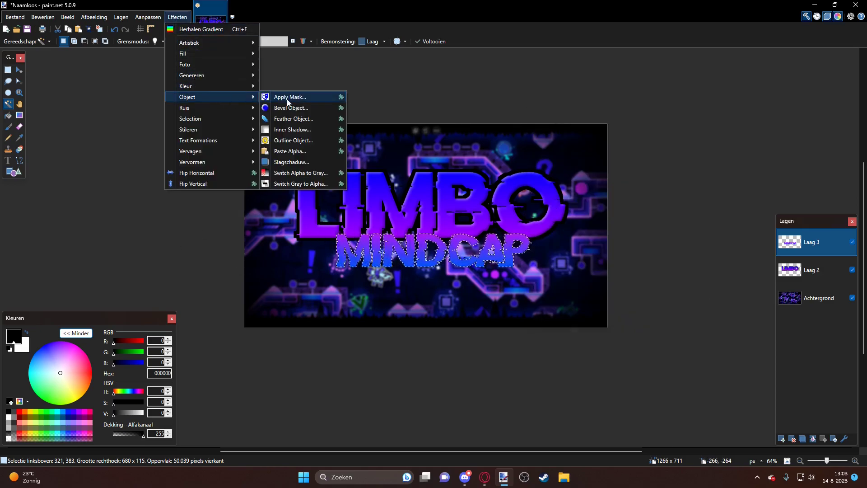
left_click(287, 97)
left_click_drag(405, 144, 523, 145)
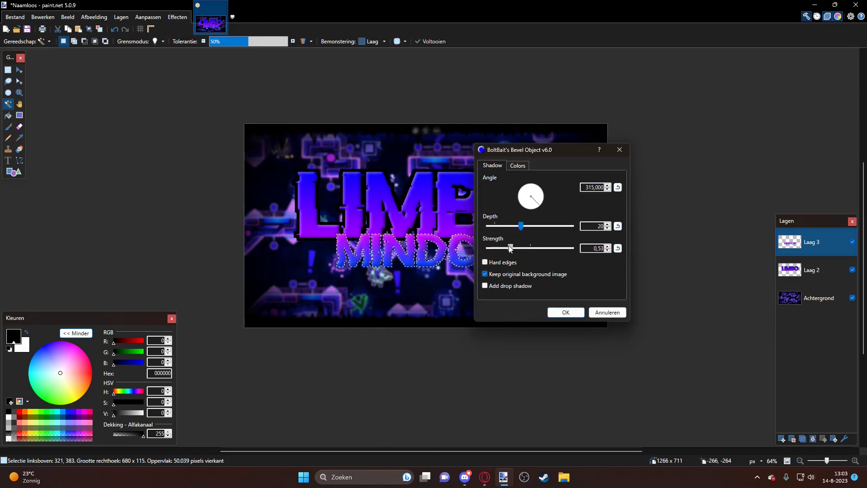
left_click(566, 312)
- Outline the MINDCAP selection with a solid black line of width 11 placed outside the selection, and clear the selection
left_click(177, 17)
mouse_move(194, 116)
left_click(294, 164)
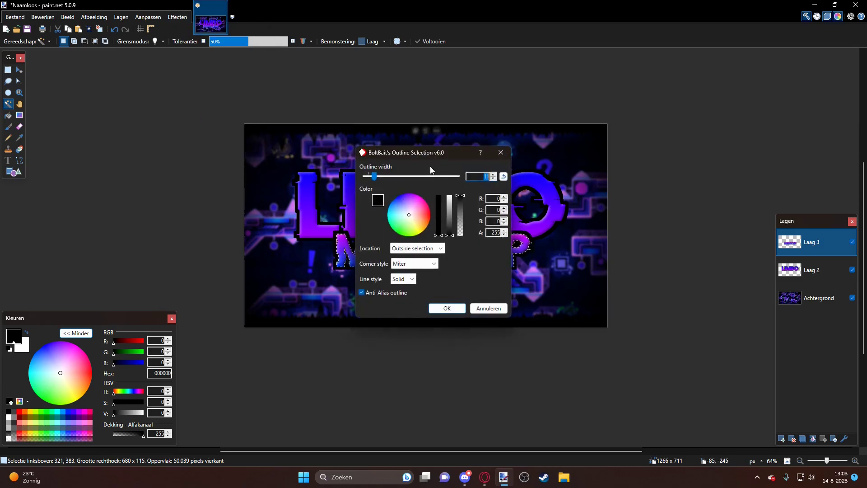
left_click_drag(429, 149, 553, 149)
left_click(561, 300)
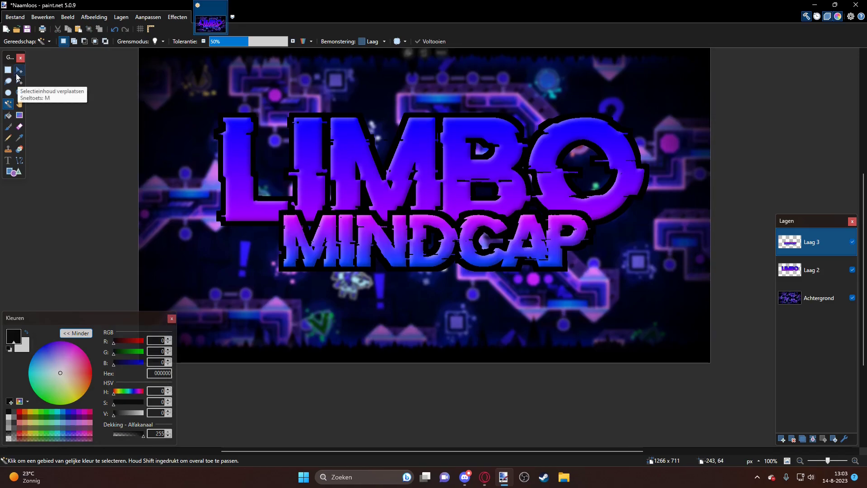
- Shift the MINDCAP title about 11 pixels left beneath LIMBO, nudge the LIMBO layer slightly, and clear the selection
key("m")
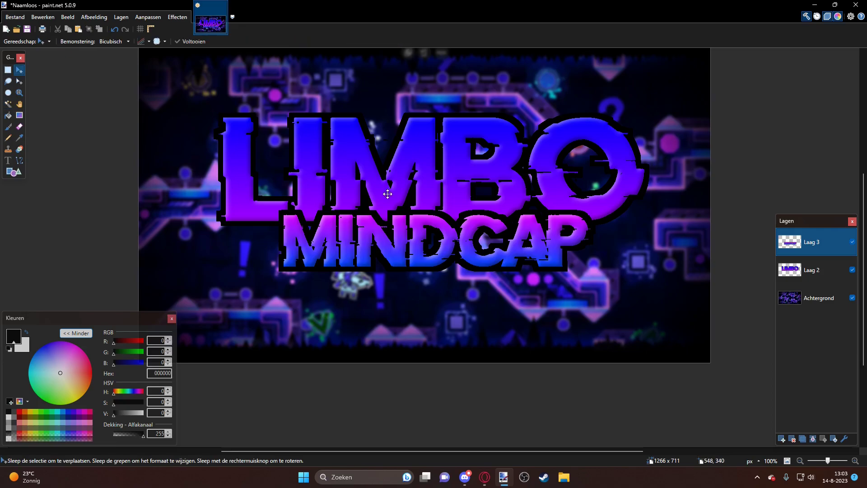
left_click_drag(400, 183, 401, 187)
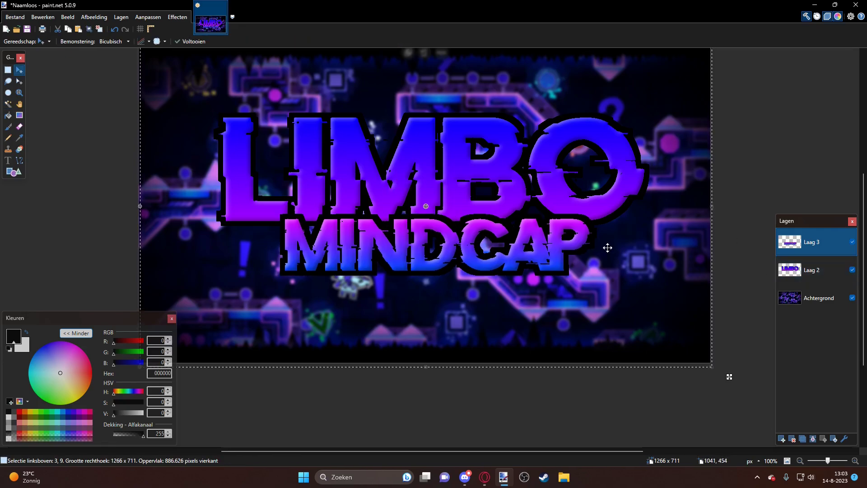
left_click_drag(608, 247, 606, 282)
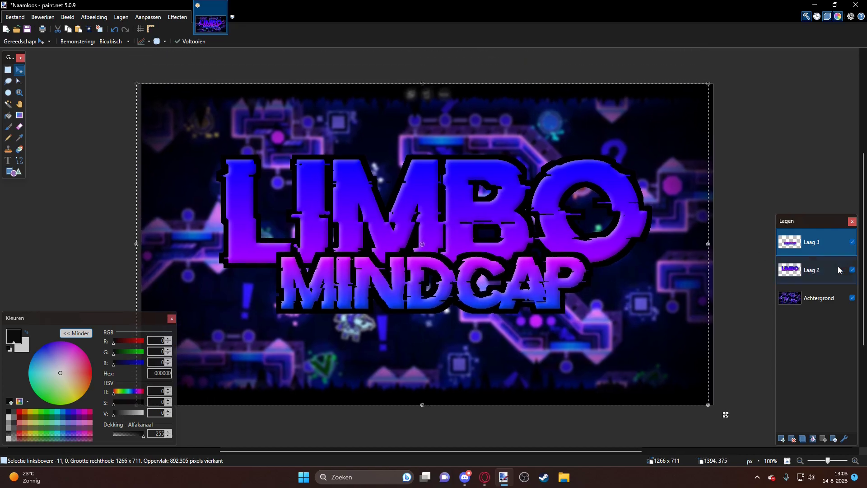
left_click(839, 270)
left_click_drag(520, 220, 521, 219)
key("ctrl+d")
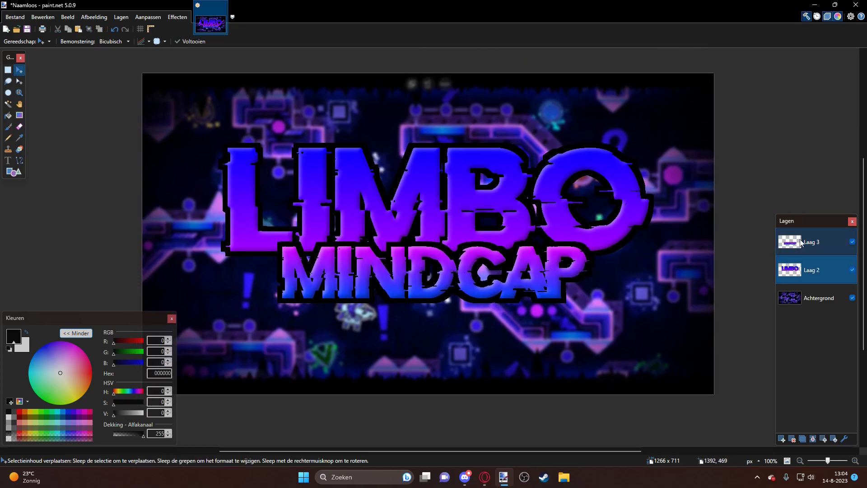
- Merge the MINDCAP layer Laag 3 down into the LIMBO layer Laag 2
left_click(802, 243)
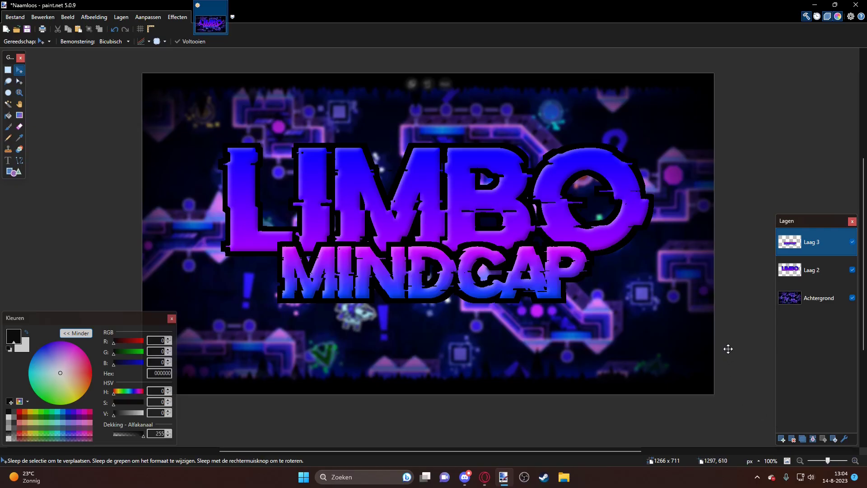
key("ctrl+m")
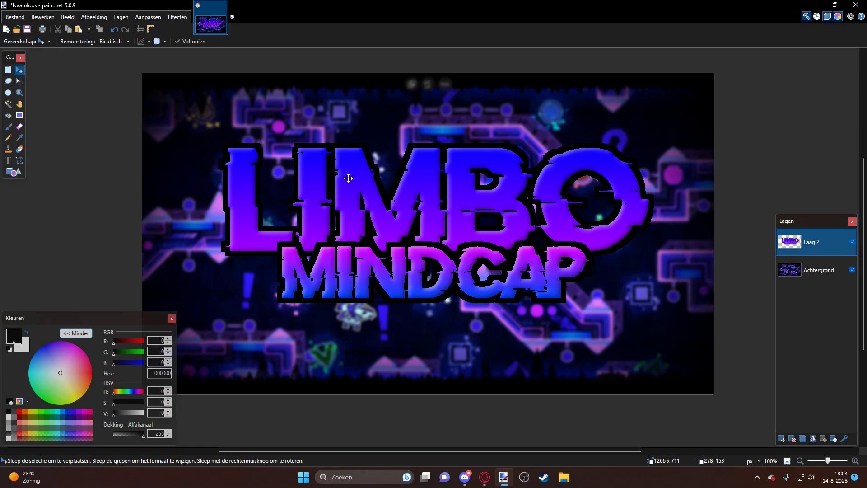
- Try moving the merged LIMBO and MINDCAP titles to the left, undo the move, and clear the selection
left_click_drag(517, 249, 476, 254)
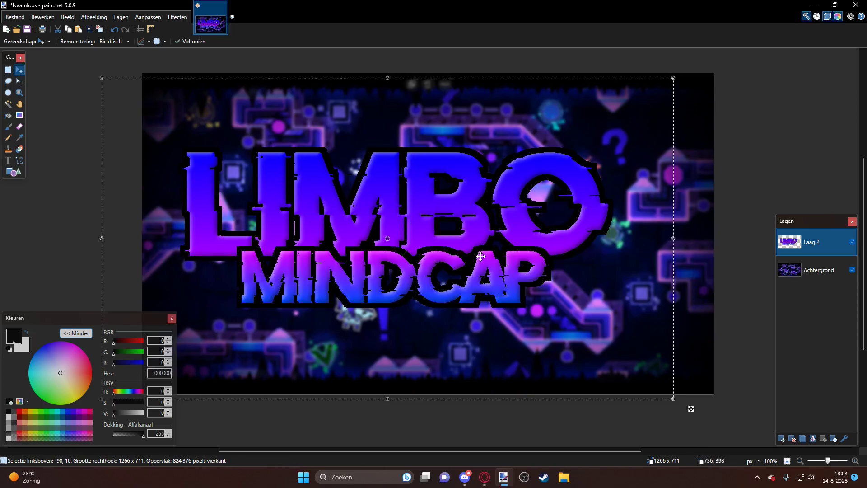
key("ctrl+z")
left_click(99, 29)
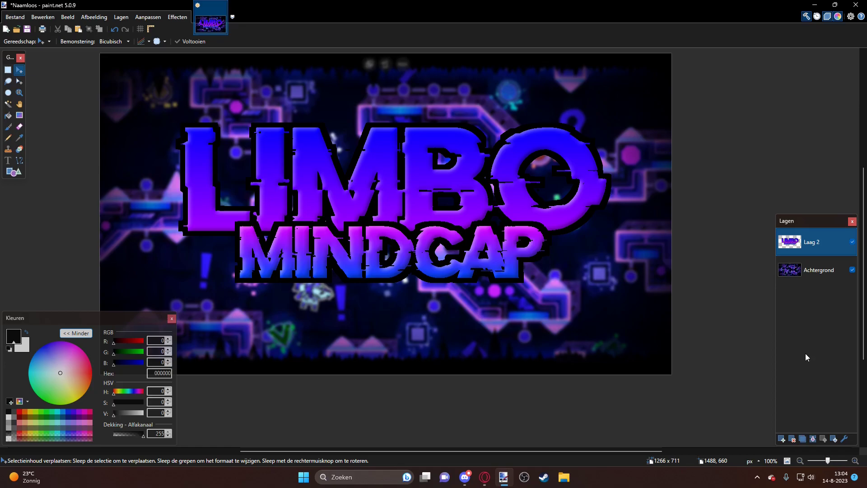
- Duplicate the merged title layer and offset the lower copy about 16 pixels right and 18 pixels down
key("ctrl+shift+d")
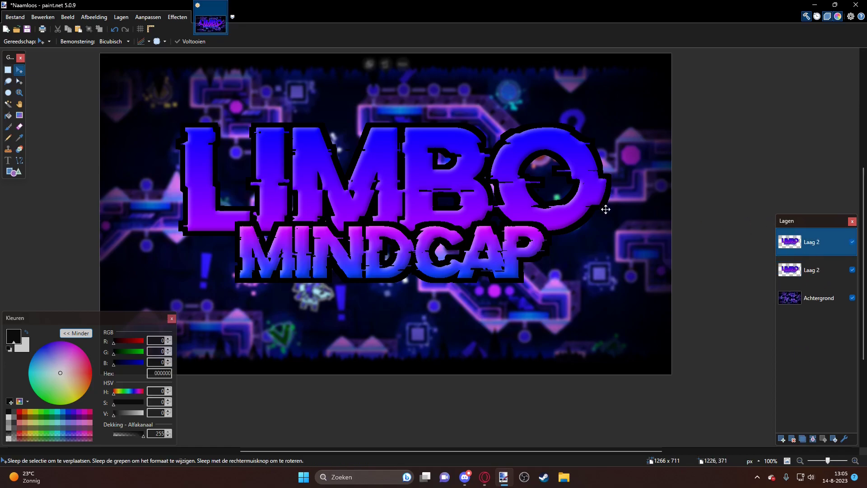
left_click(813, 270)
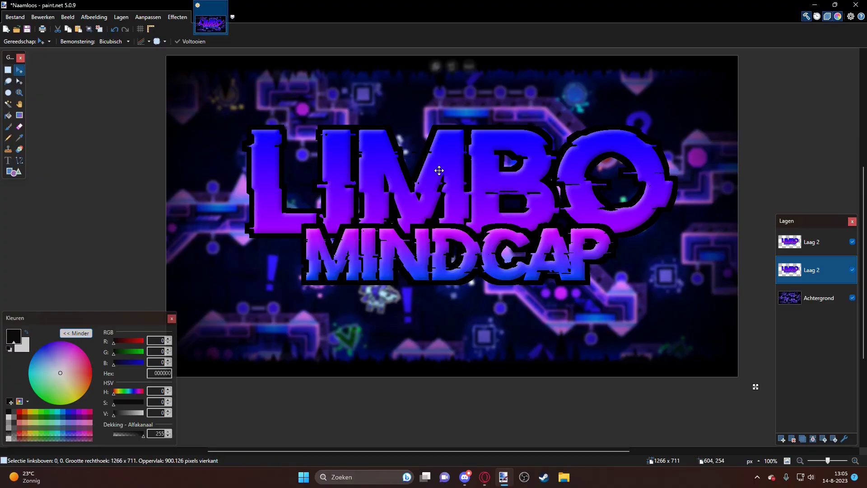
left_click_drag(439, 170, 446, 178)
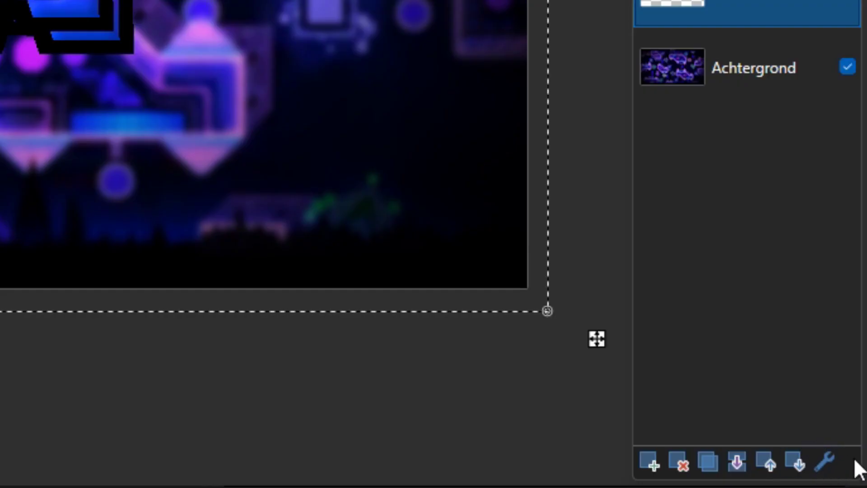
- Open the layer properties of the lower title copy and try a reduced opacity and the Kleur versterken blend mode
left_click(830, 460)
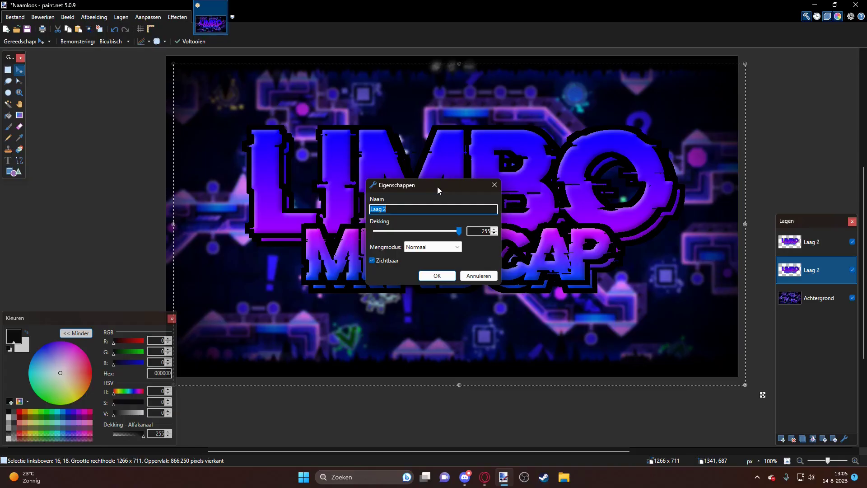
left_click_drag(437, 186, 652, 253)
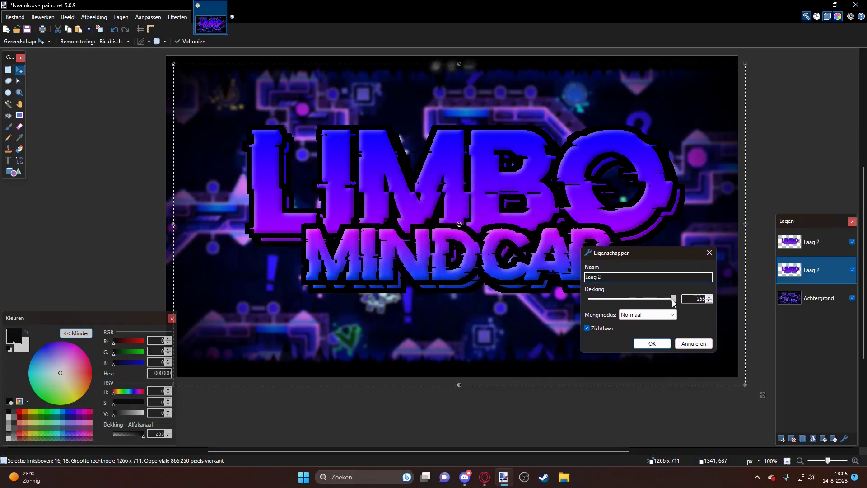
mouse_move(674, 299)
left_mouse_down()
mouse_move(623, 299)
mouse_move(674, 299)
left_mouse_up()
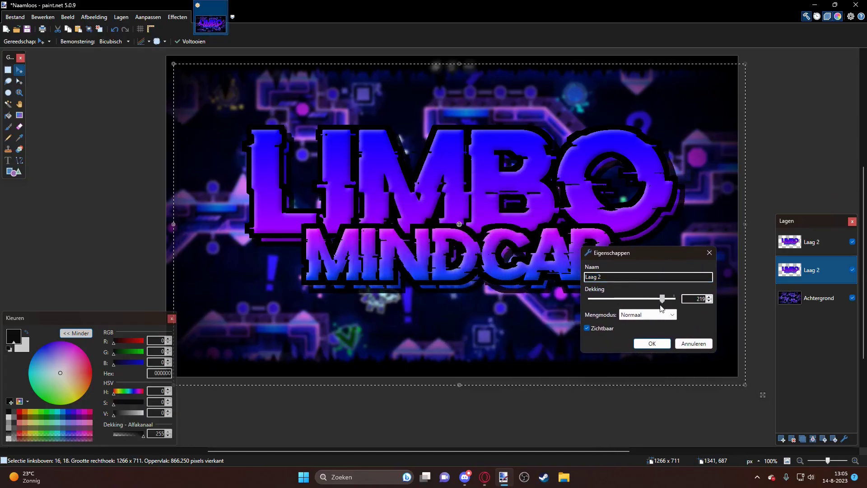
left_click(646, 314)
left_click(640, 349)
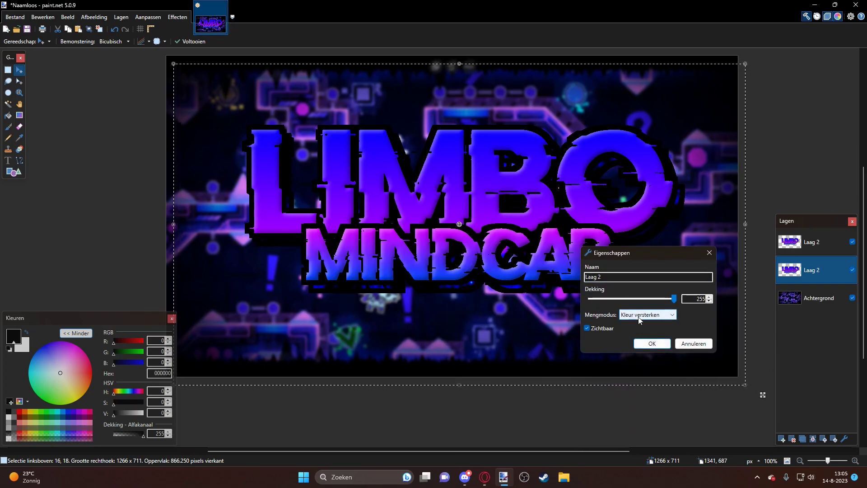
- Try the Toevoegen and Verschil blend modes on the lower title copy
left_click_drag(641, 253, 680, 303)
left_click(677, 365)
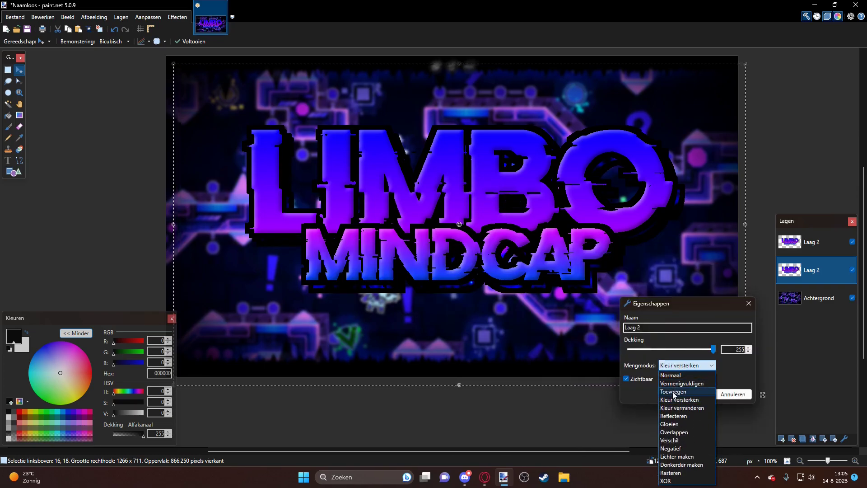
left_click(675, 392)
left_click(675, 365)
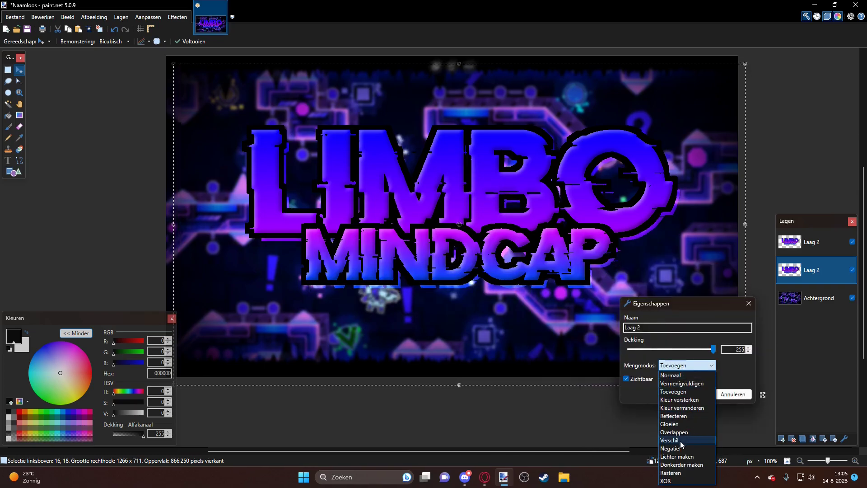
left_click(698, 443)
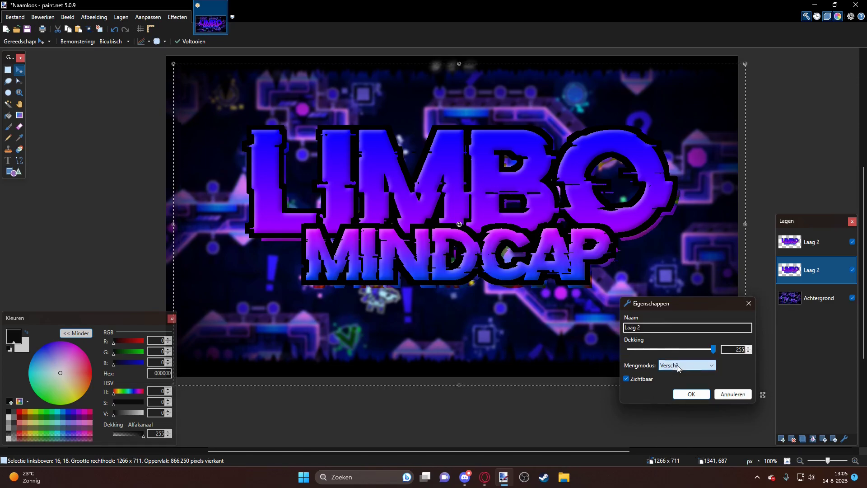
- Set the lower title copy's blend mode to Overlappen at opacity 255 and apply the layer properties
left_click(677, 365)
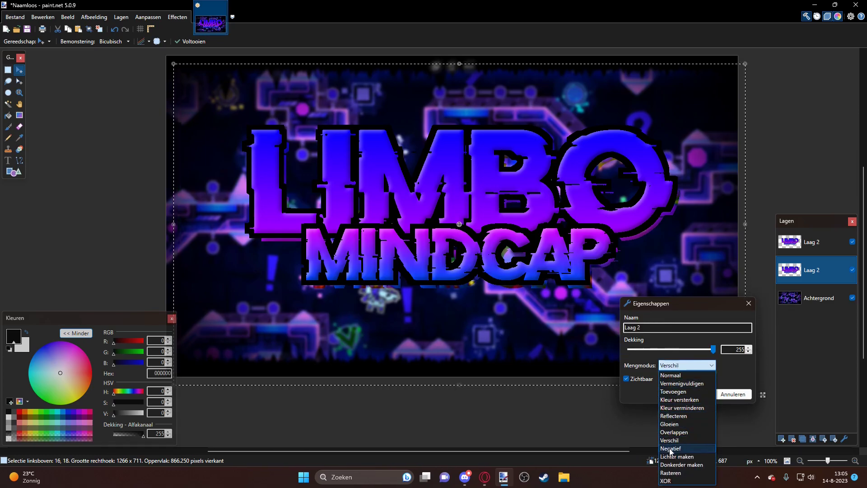
left_click(673, 432)
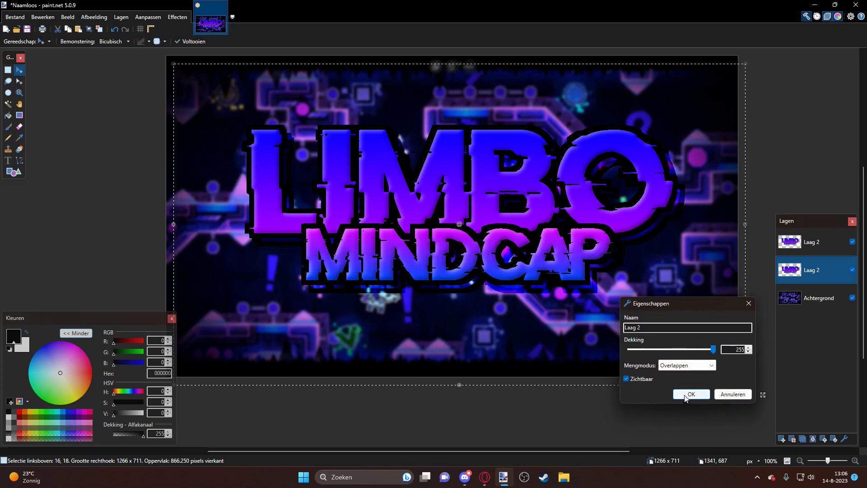
left_click(691, 394)
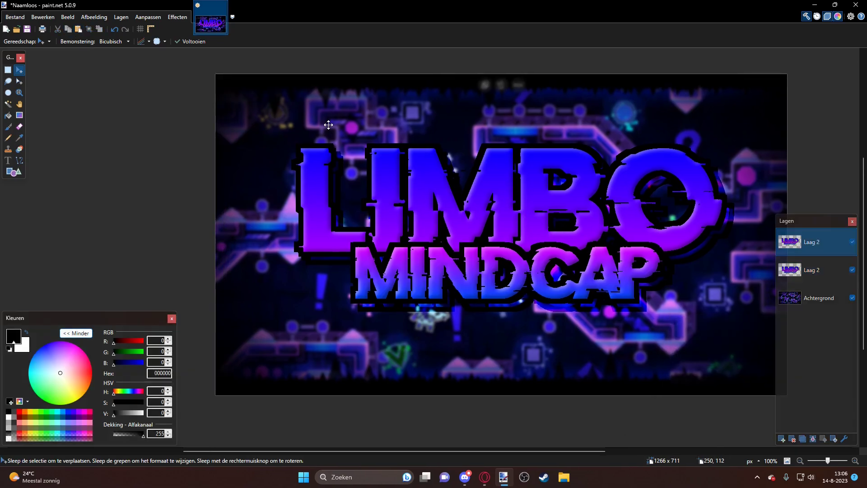
scroll(302, 207, "up", 2)
scroll(332, 202, "down", 2)
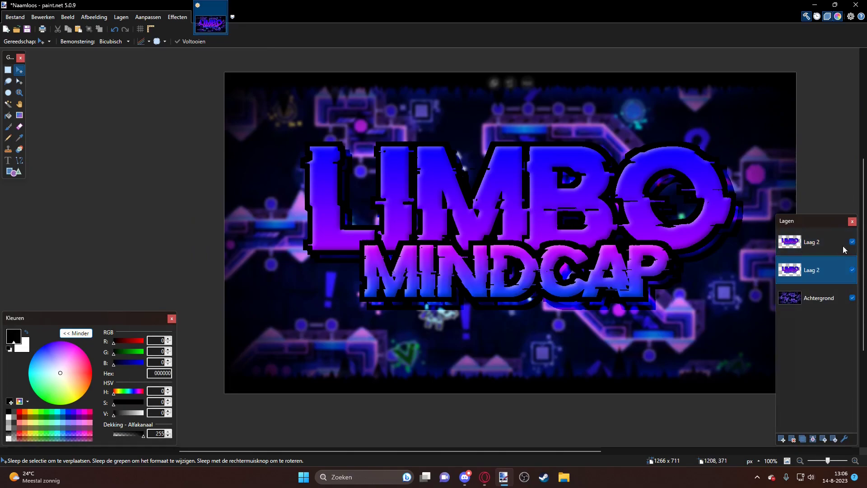
left_click_drag(569, 252, 517, 246)
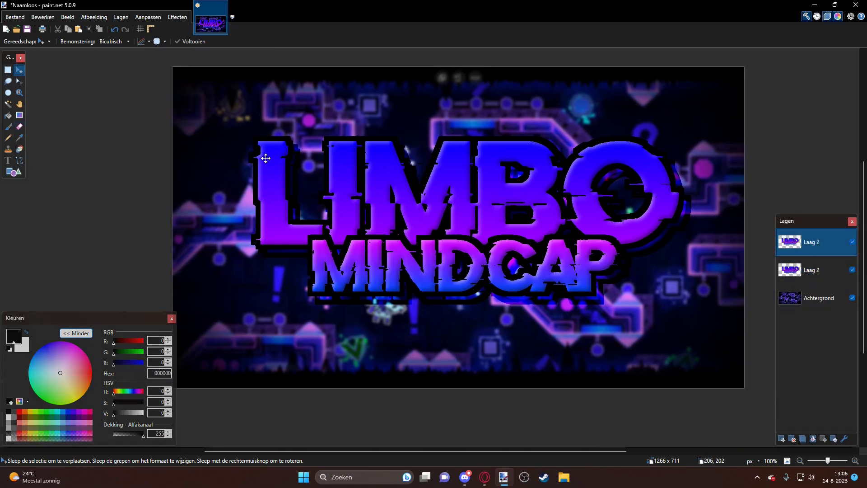
- Erase the top of the I in LIMBO on both title layers with brush size 33, exposing the pink background structure
key("e")
scroll(302, 218, "up", 5)
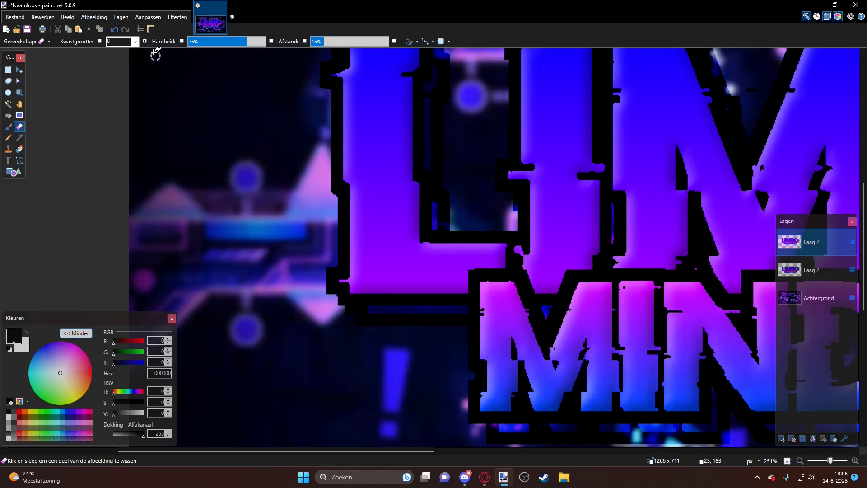
left_click(149, 41)
mouse_move(290, 195)
left_mouse_down()
mouse_move(298, 195)
mouse_move(197, 235)
left_mouse_up()
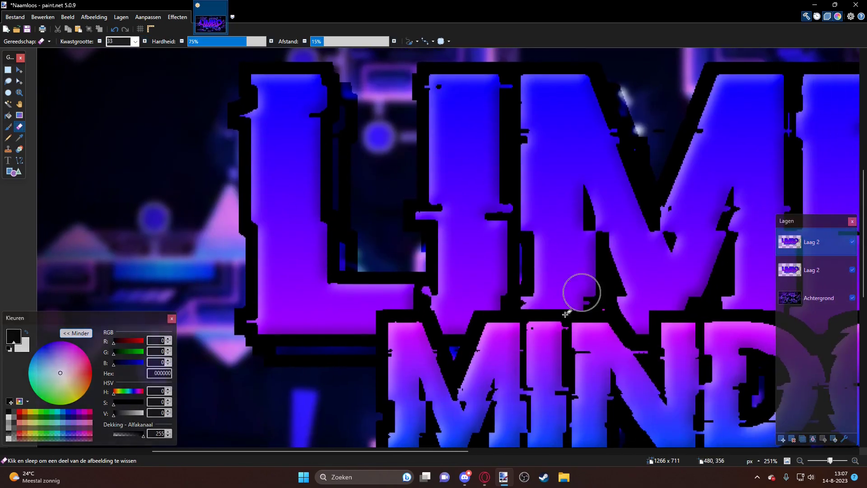
mouse_move(401, 204)
left_mouse_down()
mouse_move(440, 215)
mouse_move(497, 343)
mouse_move(351, 294)
left_mouse_up()
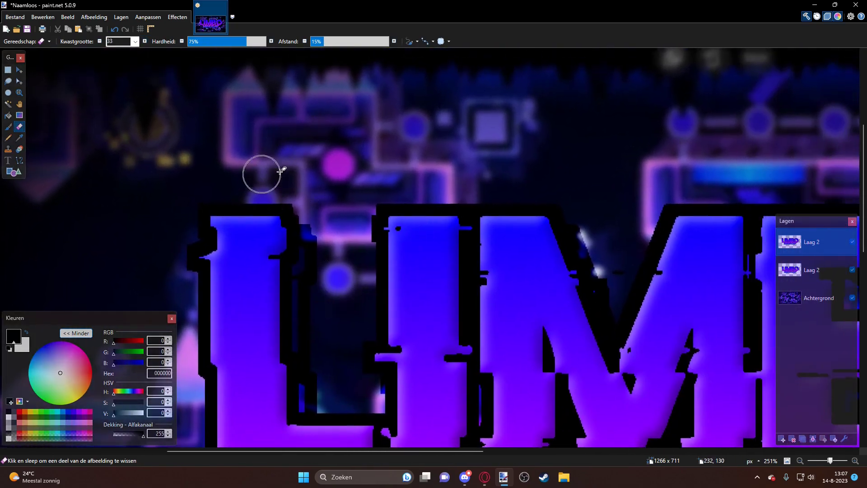
scroll(336, 211, "up", 1)
scroll(337, 211, "up", 1)
mouse_move(357, 221)
left_mouse_down()
mouse_move(519, 234)
mouse_move(415, 221)
mouse_move(429, 230)
mouse_move(488, 227)
left_mouse_up()
left_click(813, 270)
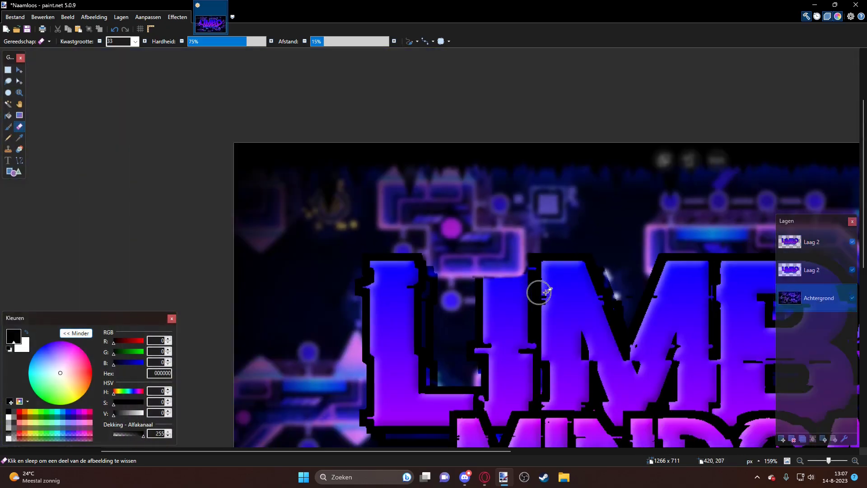
scroll(545, 292, "down", 2)
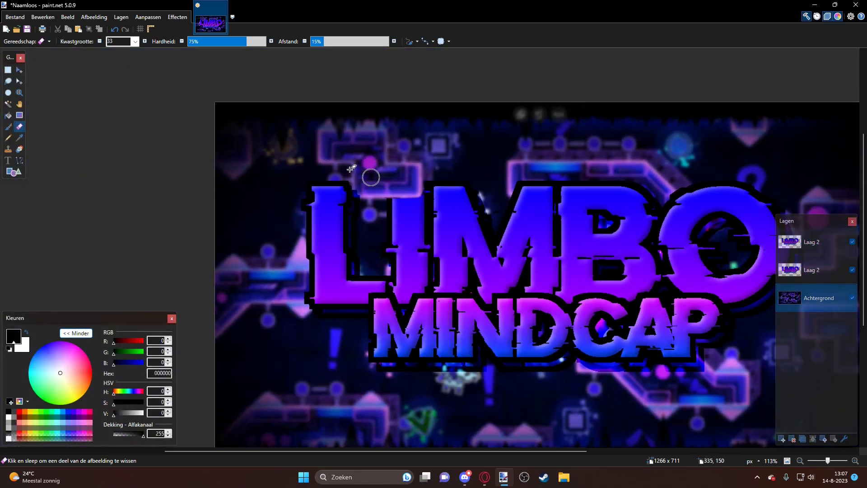
left_click_drag(406, 193, 258, 174)
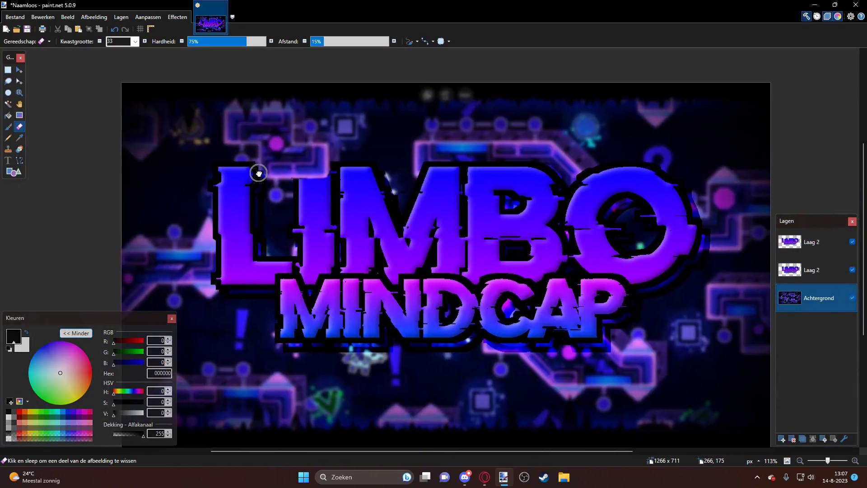
- Erase the lower left edge of the L in LIMBO on both title layers, exposing the spiked background structure
scroll(259, 173, "up", 5)
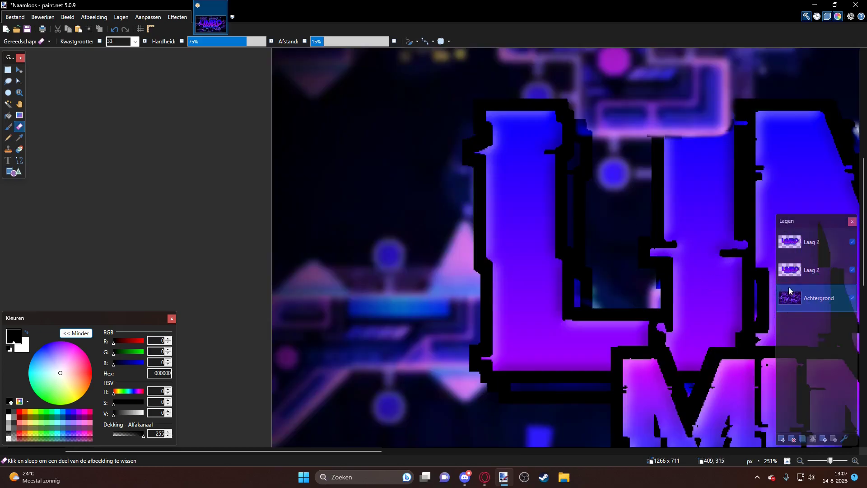
left_click(811, 241)
scroll(489, 199, "up", 1)
scroll(451, 202, "up", 1)
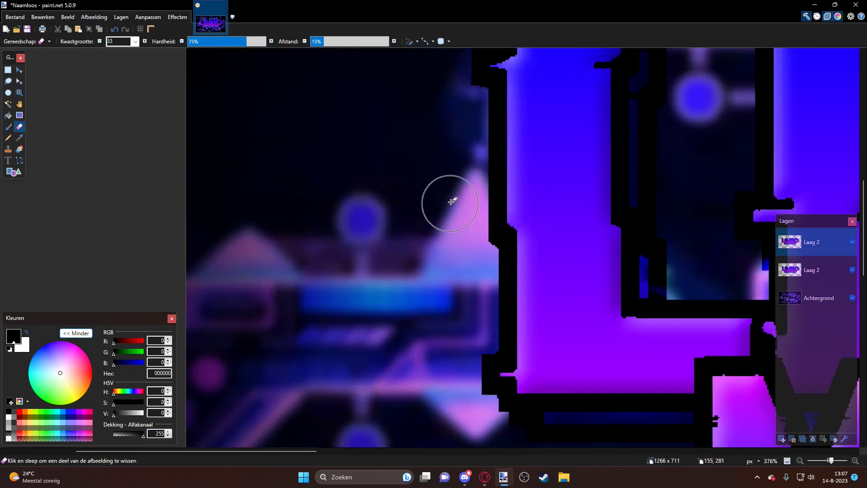
mouse_move(469, 192)
left_mouse_down()
mouse_move(507, 358)
mouse_move(500, 402)
mouse_move(472, 431)
mouse_move(484, 381)
mouse_move(479, 394)
left_mouse_up()
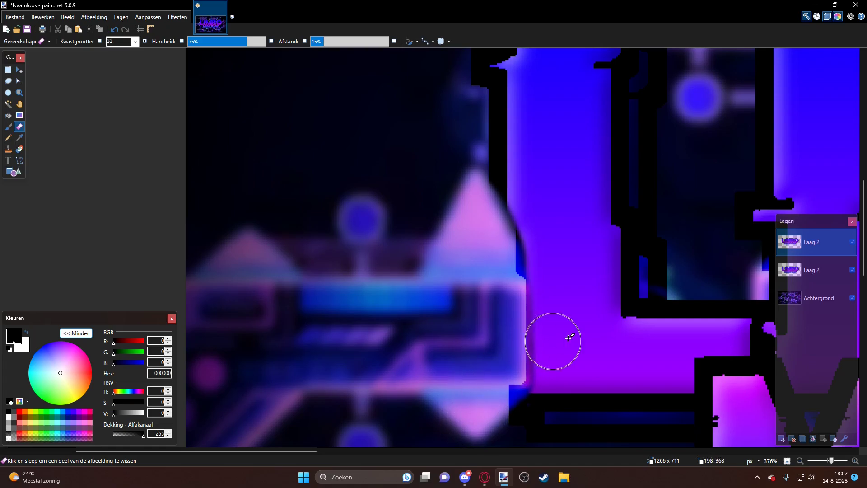
key("alt+Page_Down")
mouse_move(490, 245)
left_mouse_down()
mouse_move(503, 300)
mouse_move(499, 341)
left_mouse_up()
scroll(516, 347, "down", 9)
left_click_drag(543, 304, 317, 219)
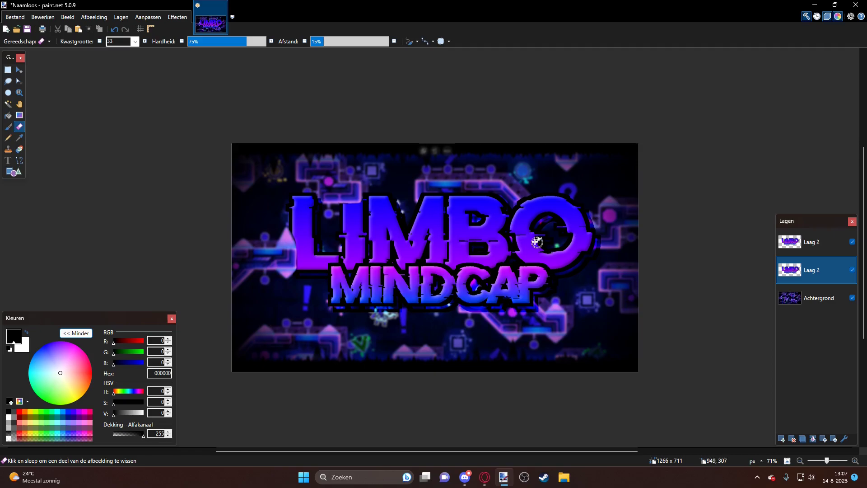
- Erase the right edge of the O in LIMBO on both title layers, exposing the pink background structure beside it
key("alt+Page_Up")
scroll(723, 321, "down", 1)
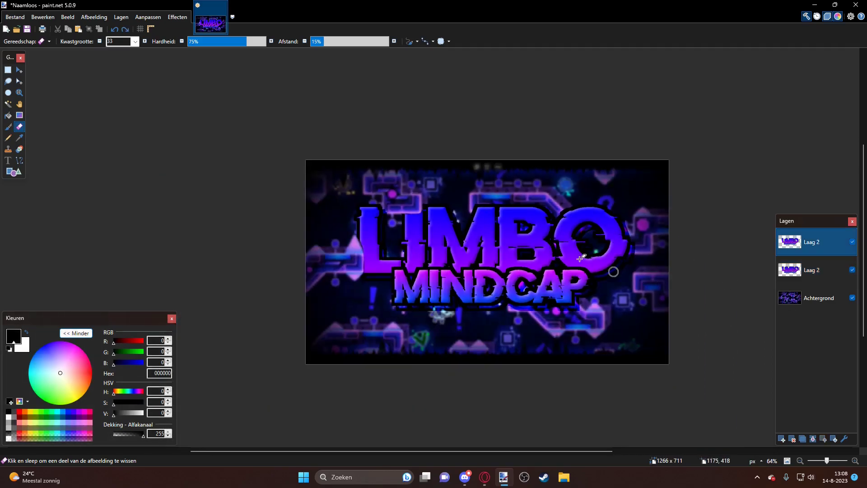
left_click_drag(617, 255, 625, 253)
scroll(484, 242, "up", 3)
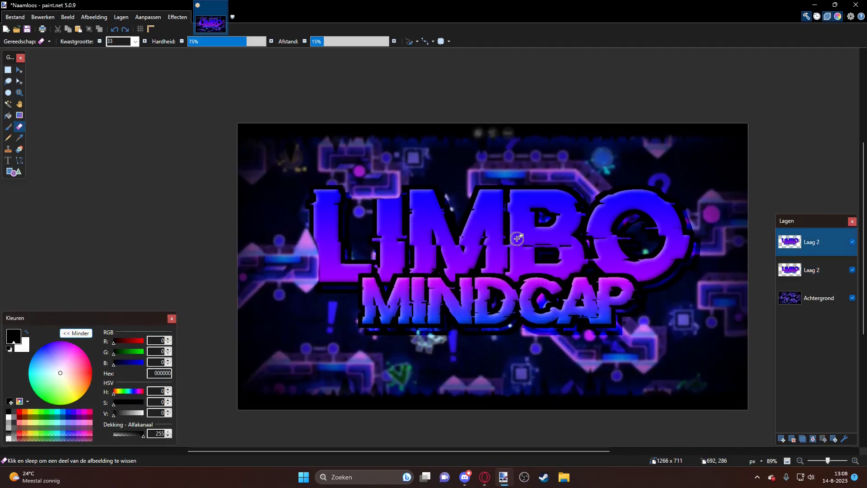
scroll(581, 258, "up", 10)
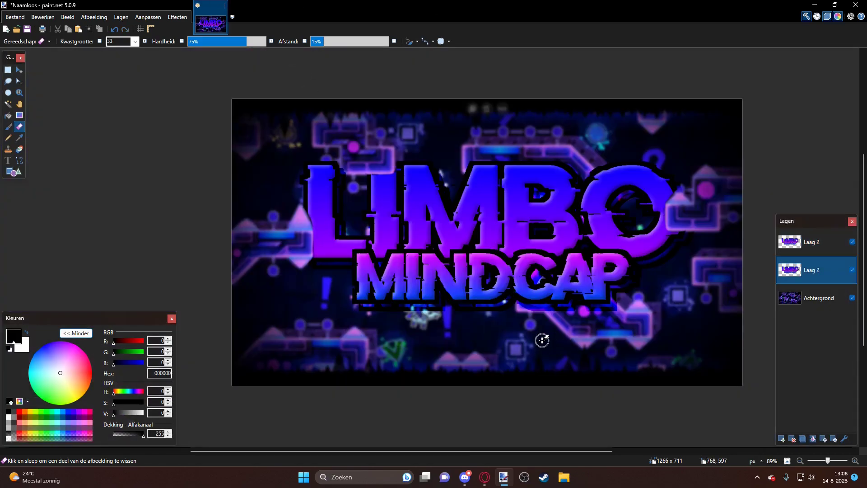
- Add a new empty layer and place it above both title layers
left_click(781, 439)
left_click_drag(808, 269, 810, 244)
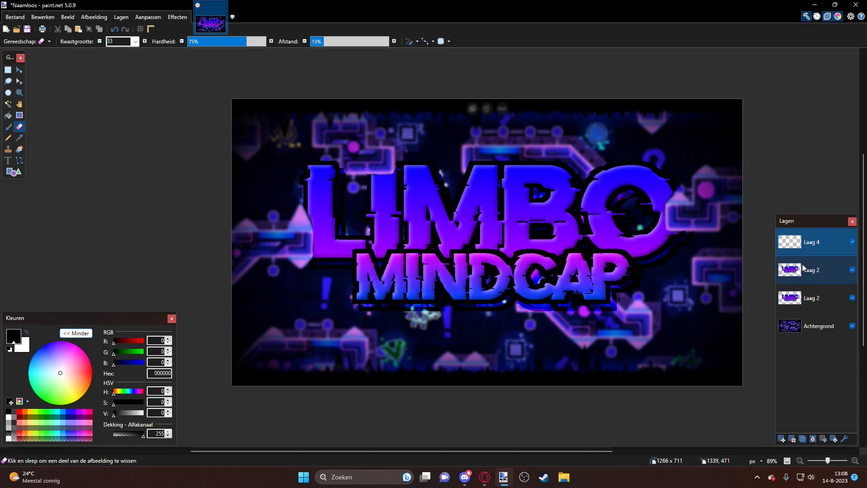
- Switch to the Opera browser and search Google images for "lens flare purple"
left_click(484, 476)
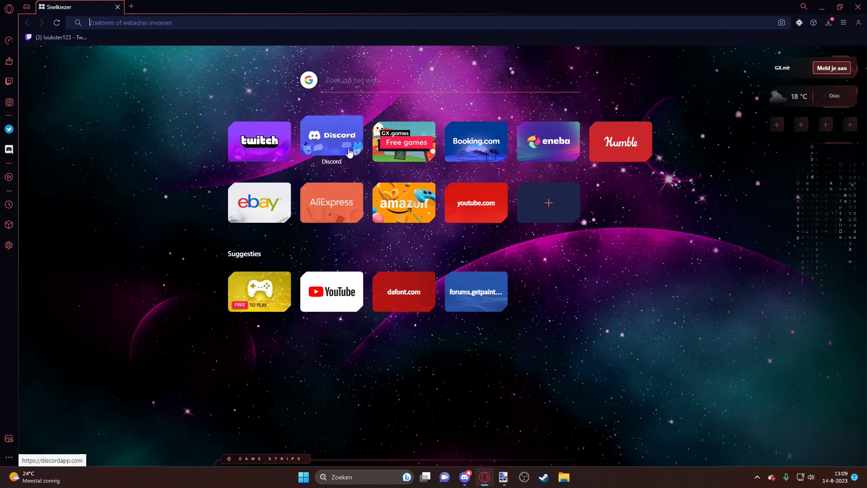
type("lens flare ")
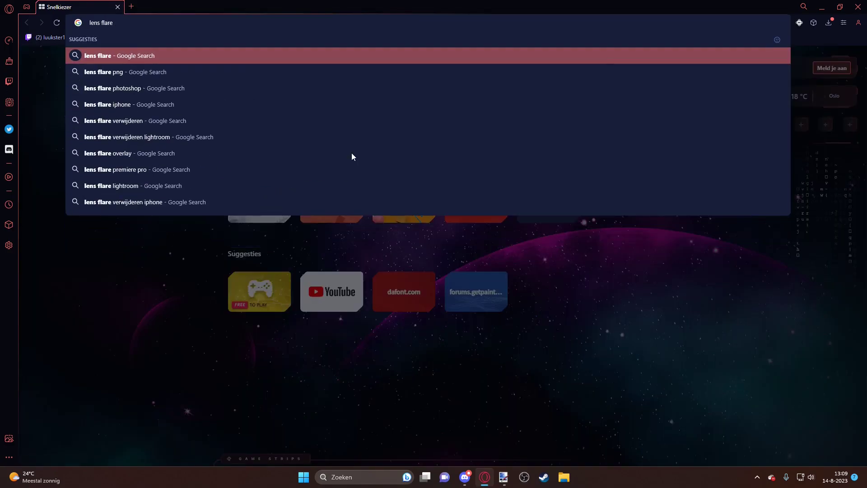
type("purple")
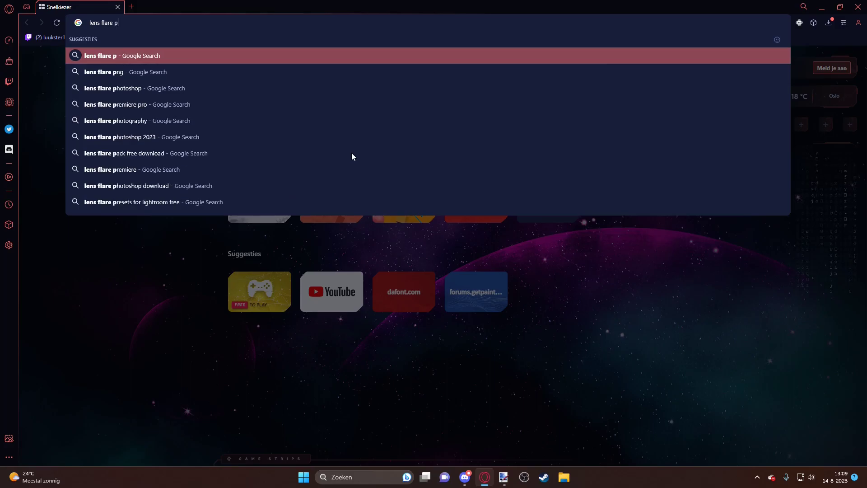
key("Return")
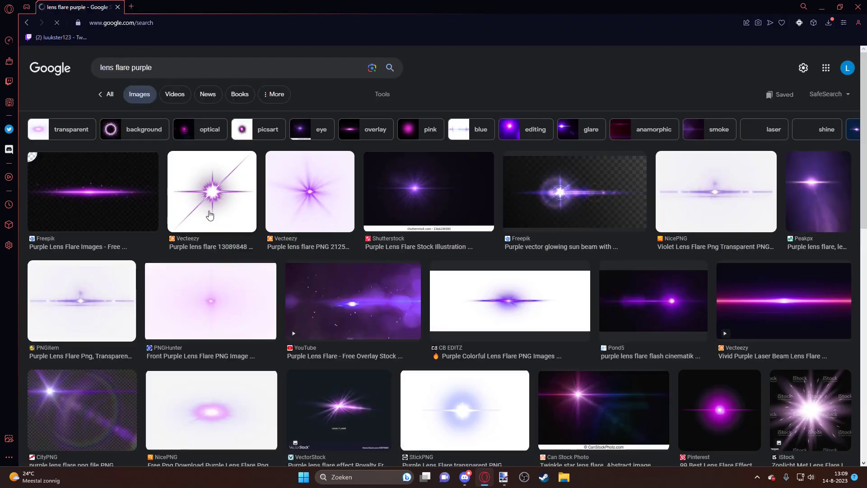
- Find the VectorState purple lens flare on a black background in the image results and copy the image
scroll(532, 313, "down", 5)
scroll(533, 312, "down", 10)
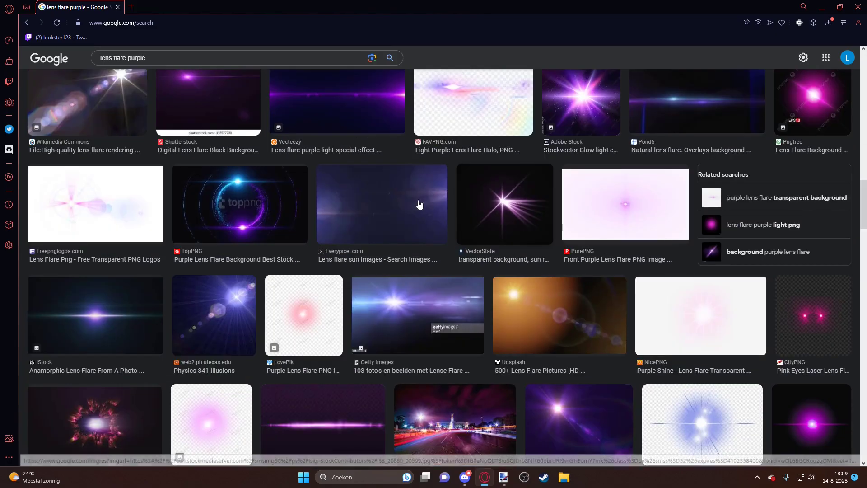
left_click(504, 204)
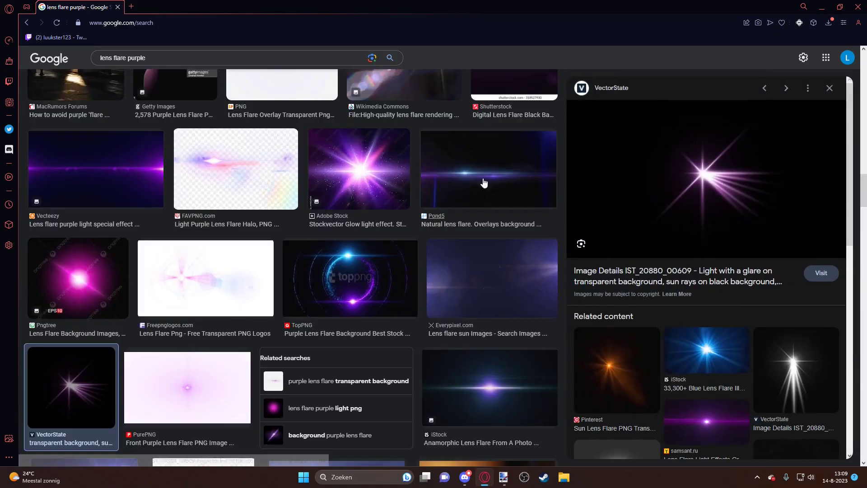
right_click(656, 219)
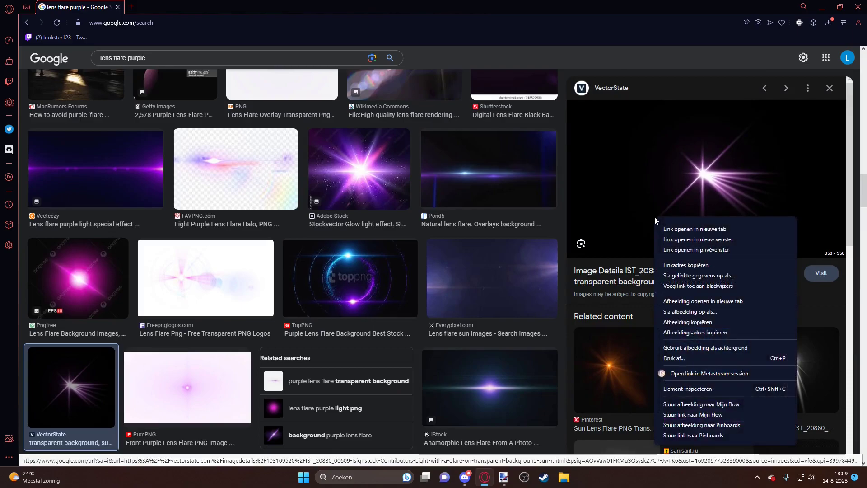
left_click(681, 321)
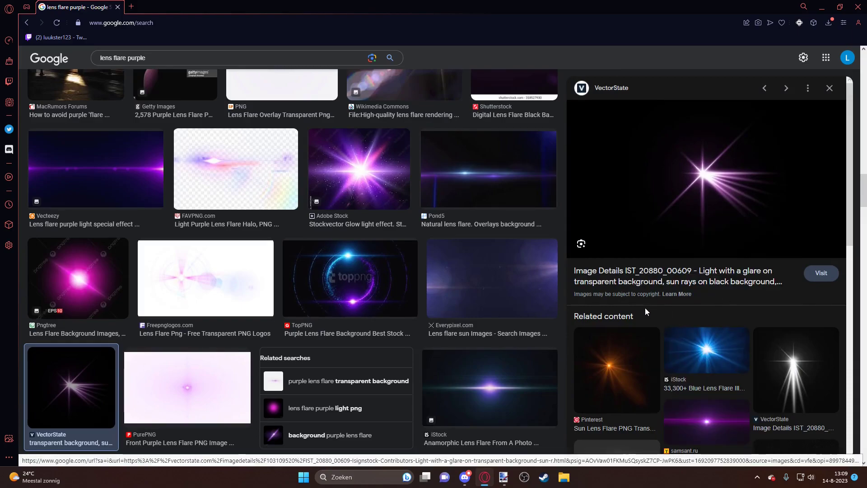
- Switch back to paint.net and paste the copied lens flare image into the new top layer
left_click(504, 477)
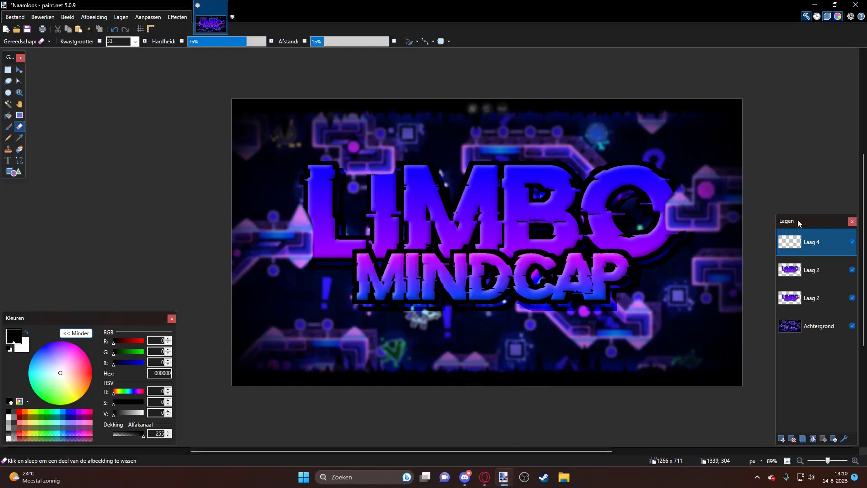
left_click_drag(641, 244, 613, 245)
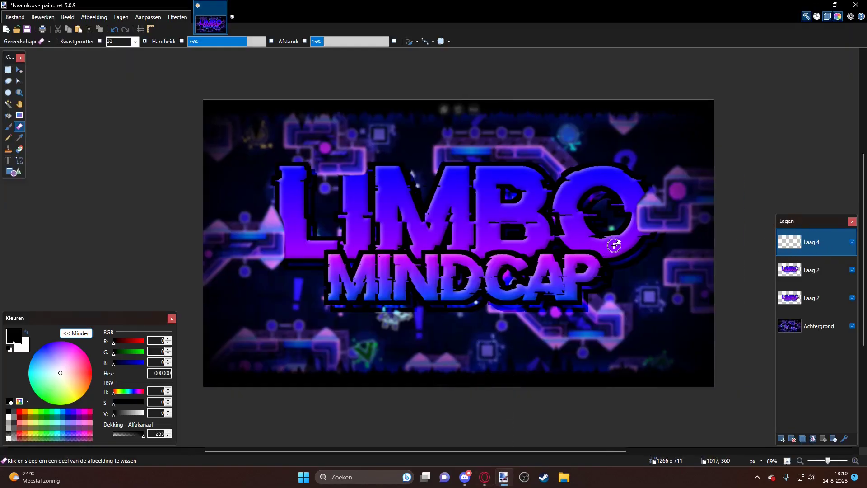
key("ctrl+v")
scroll(343, 189, "up", 1)
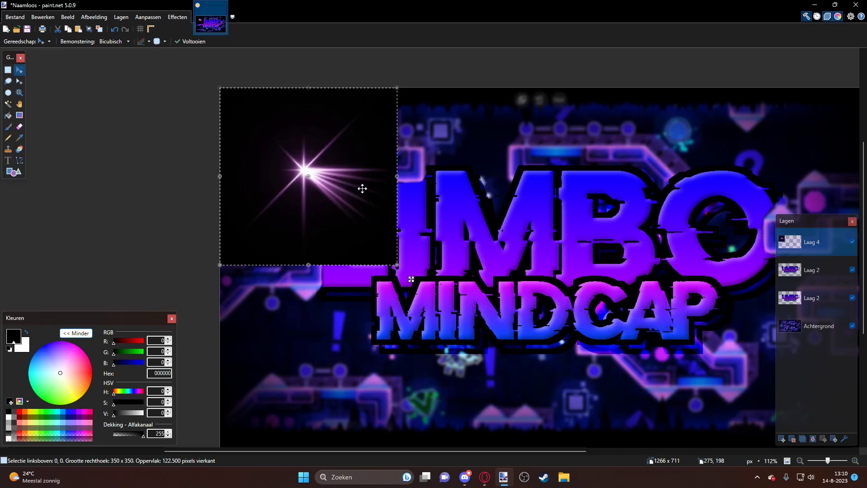
- Open the lens flare layer's properties and choose the Toevoegen blend mode
left_click(846, 444)
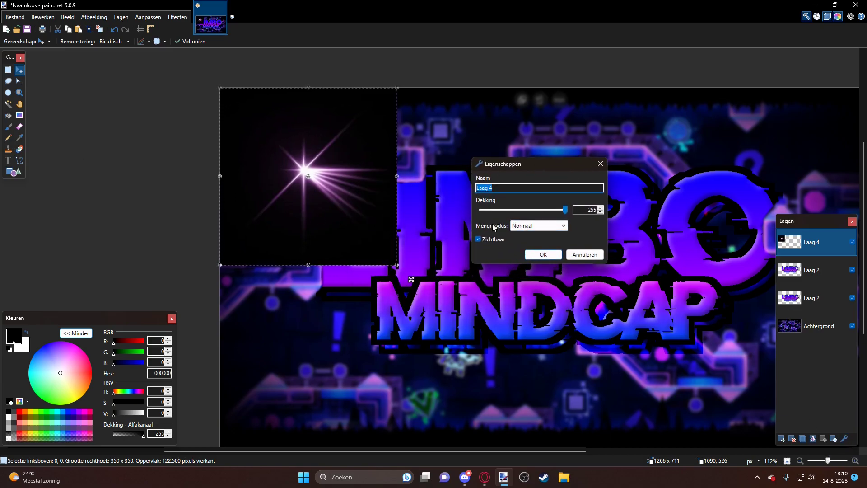
left_click(516, 225)
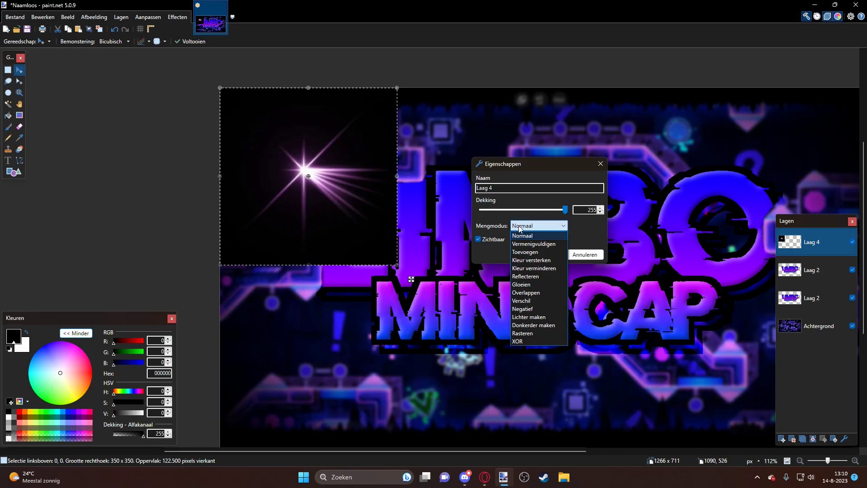
left_click(523, 252)
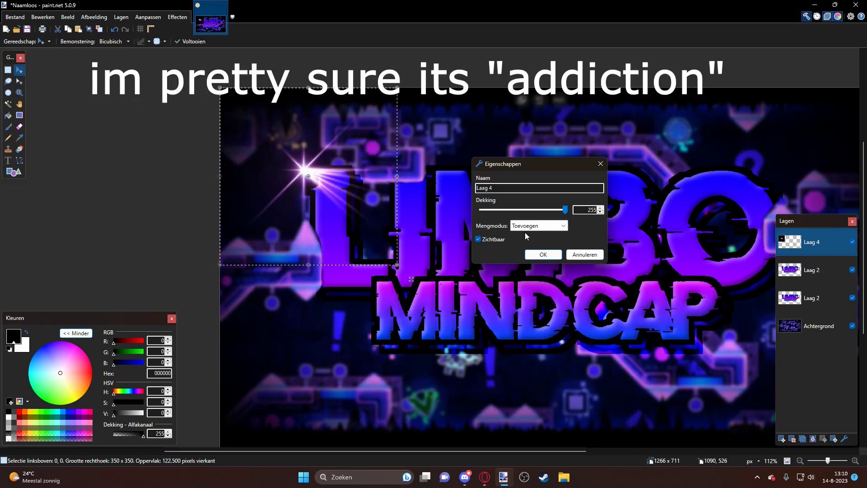
- Try the Kleur versterken and Vermenigvuldigen blend modes on the lens flare layer and return it to Toevoegen
left_click(524, 226)
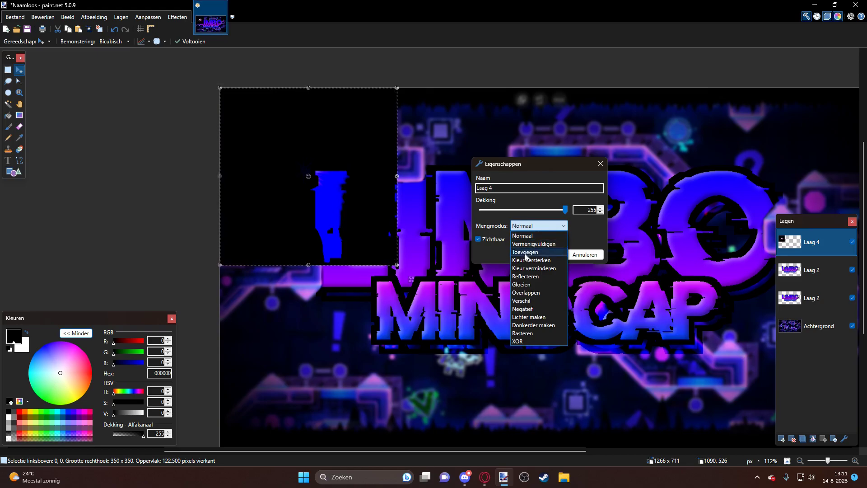
left_click(525, 259)
left_click(526, 225)
left_click(524, 244)
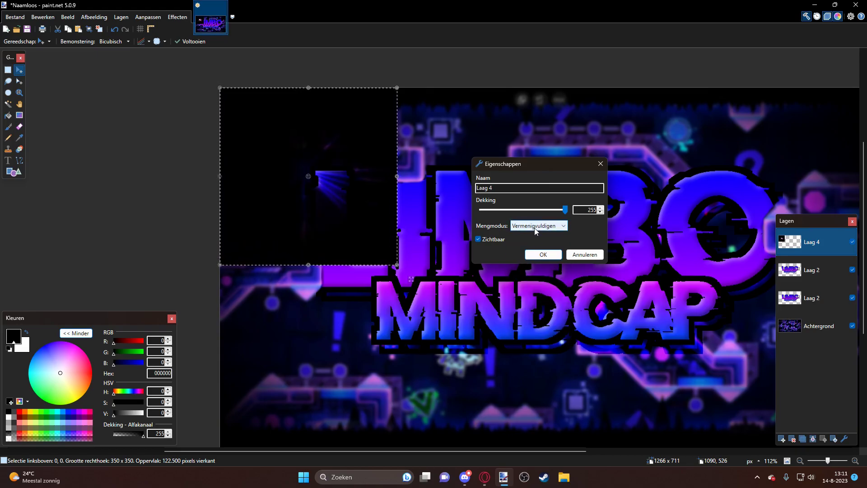
left_click(525, 226)
left_click(523, 251)
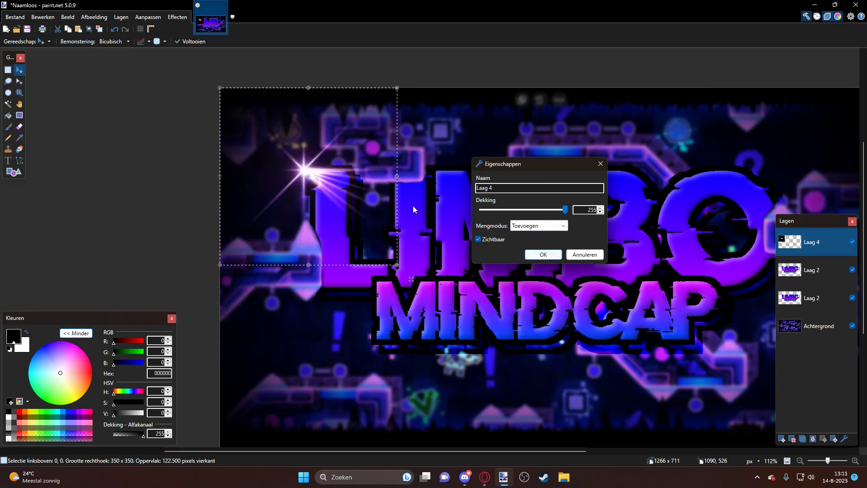
- Move the lens flare onto the O in LIMBO, with the pasted image's upper-left corner at about 824, 119
left_click_drag(513, 251, 474, 234)
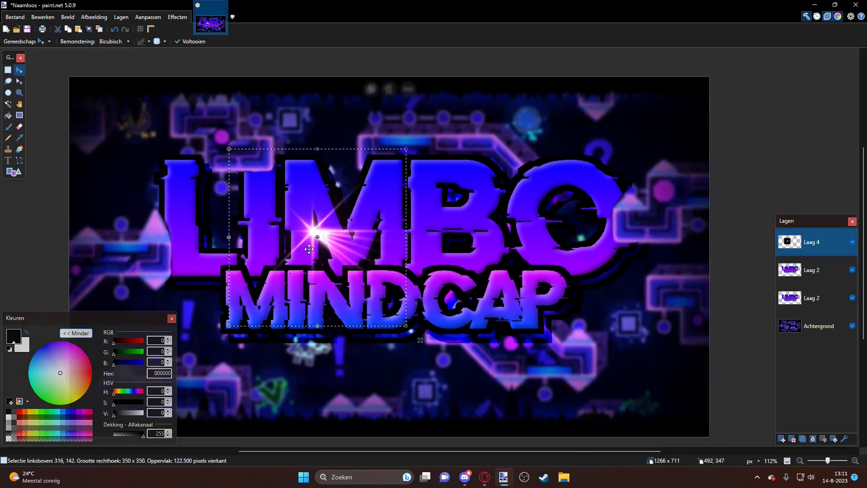
left_click_drag(406, 261, 605, 247)
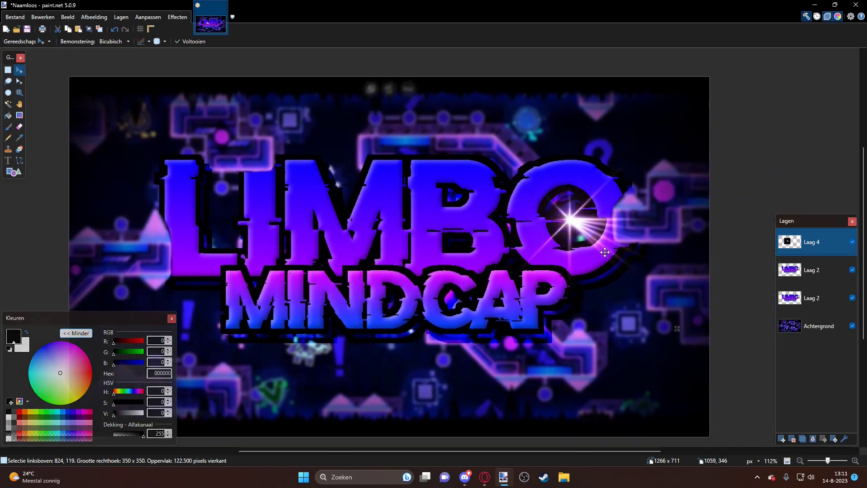
- Enlarge the lens flare to about 384 × 380 pixels and place a duplicate of its layer over the D in MINDCAP, upper-left corner at about 454, 256
left_click_drag(656, 132, 646, 153)
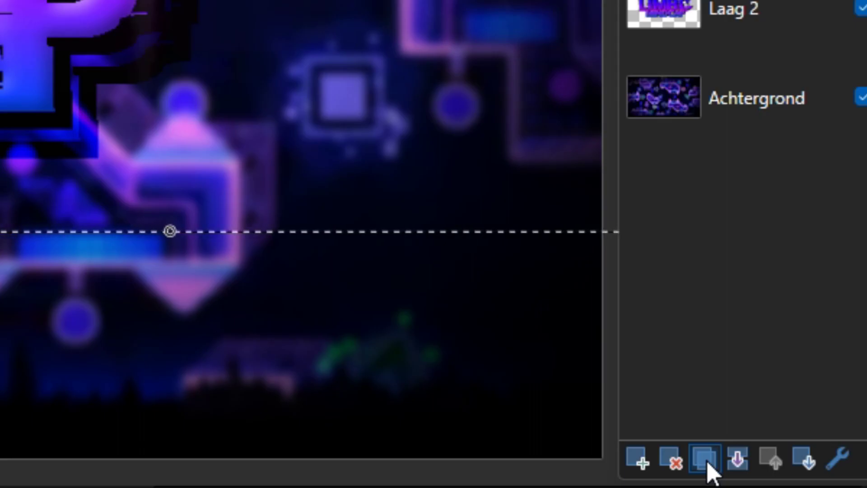
left_click(707, 461)
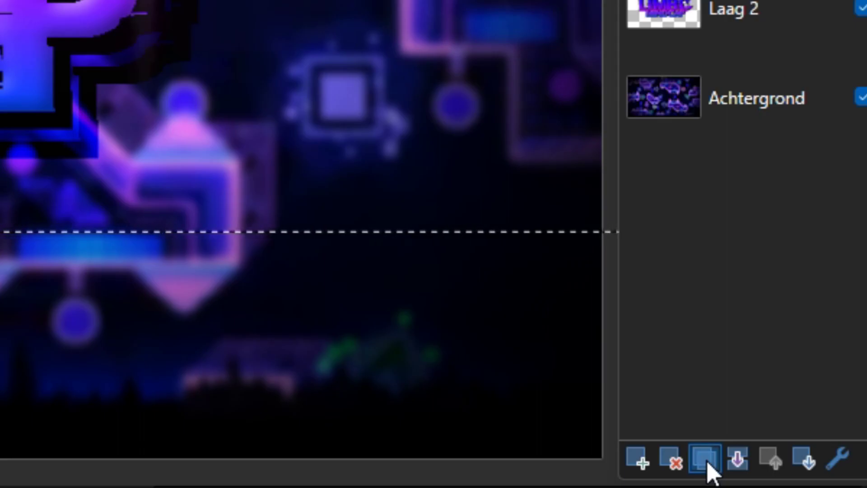
mouse_move(663, 255)
left_mouse_down()
mouse_move(429, 295)
mouse_move(419, 284)
mouse_move(428, 249)
left_mouse_up()
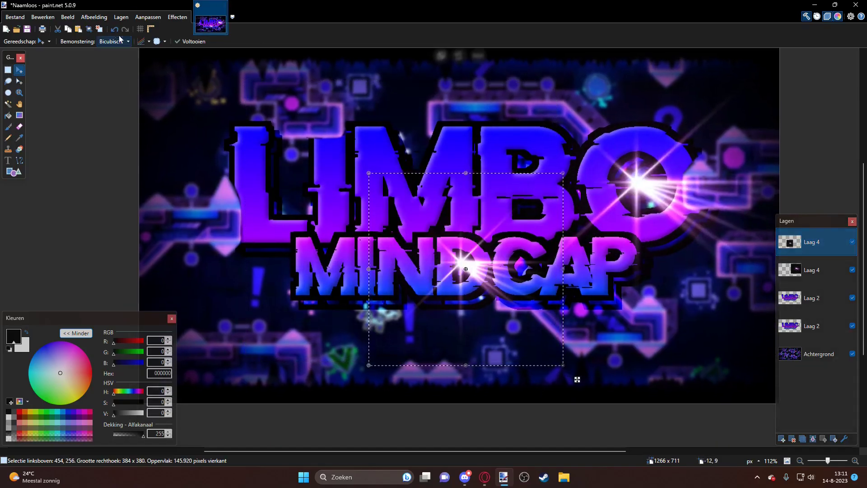
left_click(99, 29)
scroll(408, 199, "down", 4)
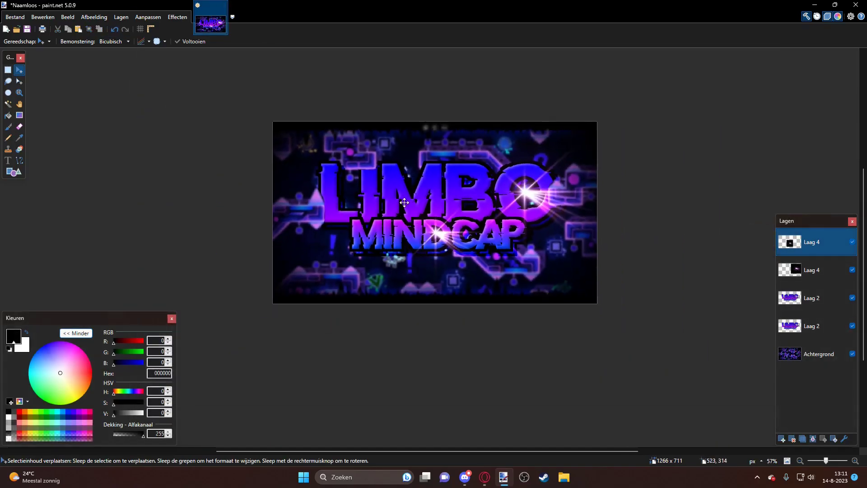
left_click_drag(408, 201, 448, 238)
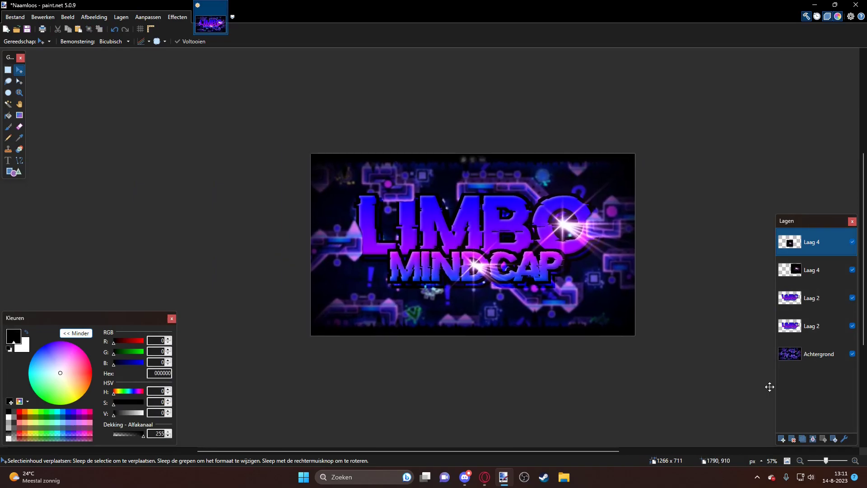
- Add a new top layer, then switch to the browser and search Google Images for "purple galaxy background"
left_click(781, 440)
key("alt+Tab")
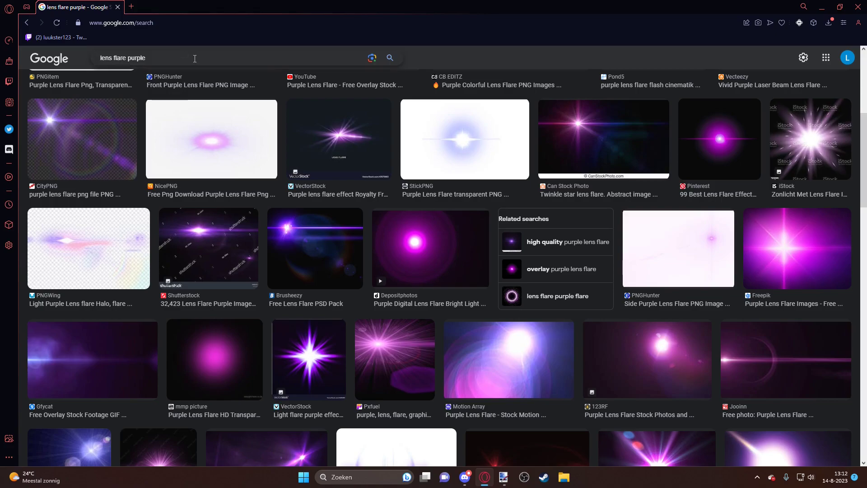
left_click_drag(195, 60, 81, 63)
key("BackSpace")
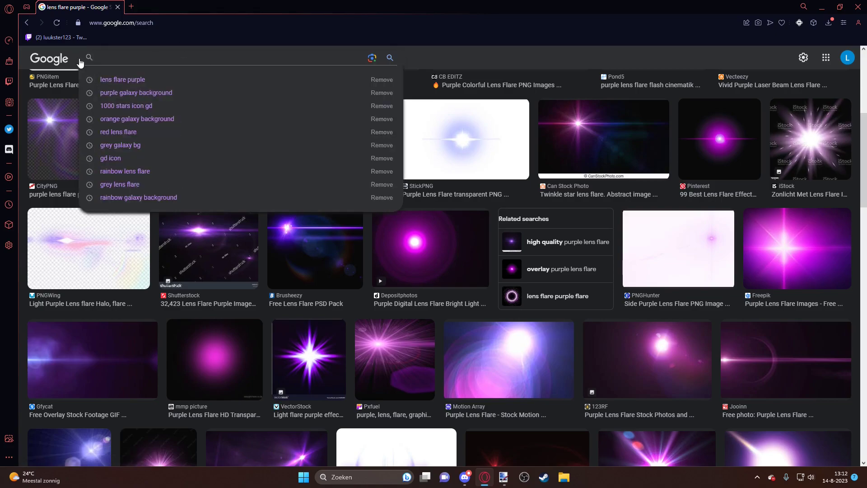
type("pur")
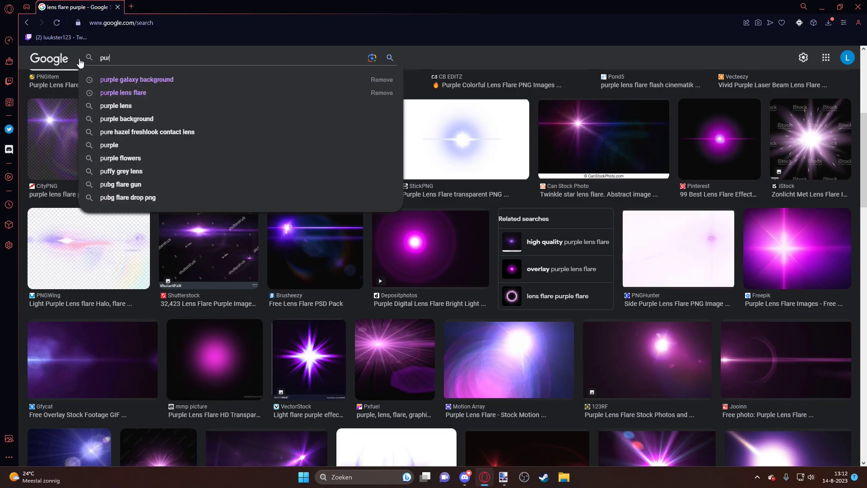
type("ple galaxy background")
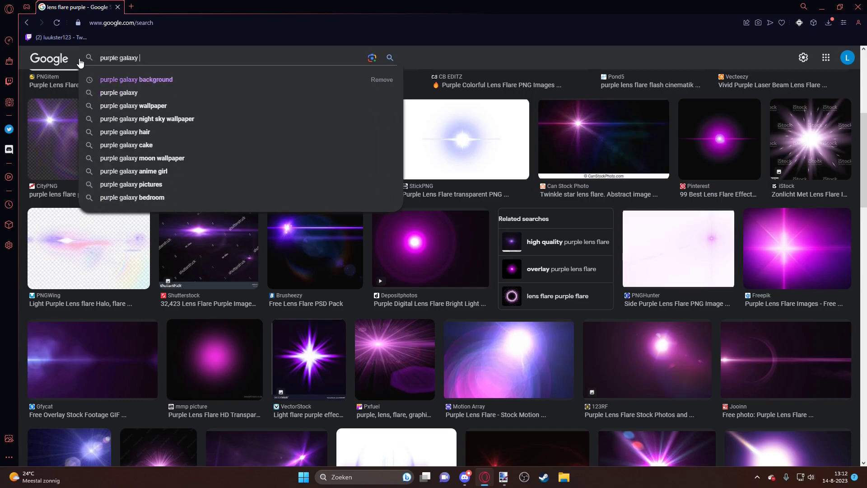
key("Return")
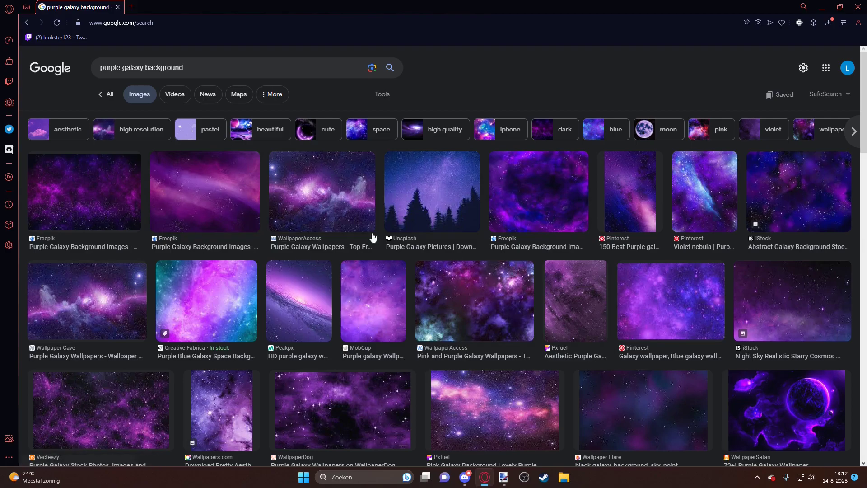
- Find the 1,920 × 1,080 purple galaxy wallpaper from Rare HD Wallpapers in the results and copy its image
scroll(424, 241, "down", 1)
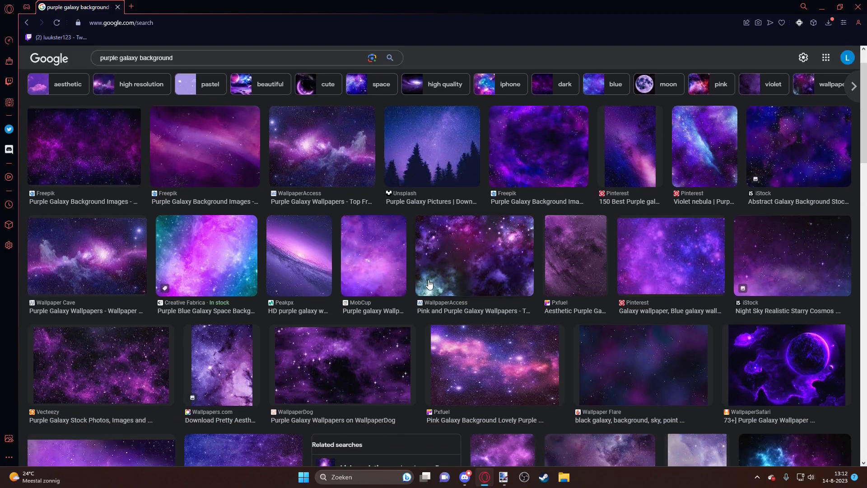
scroll(516, 329, "down", 3)
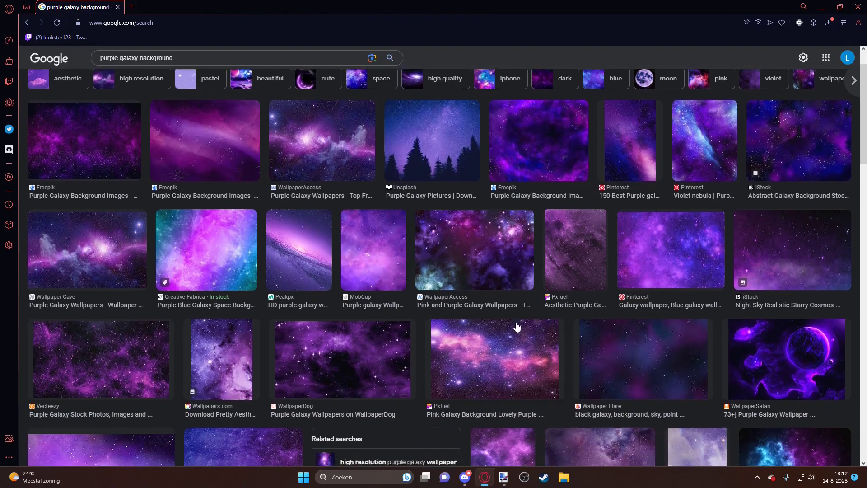
scroll(93, 406, "down", 2)
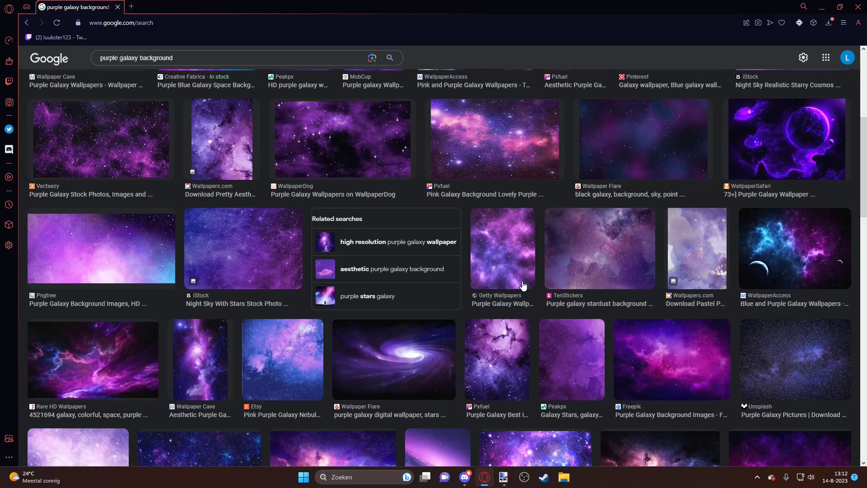
left_click(93, 361)
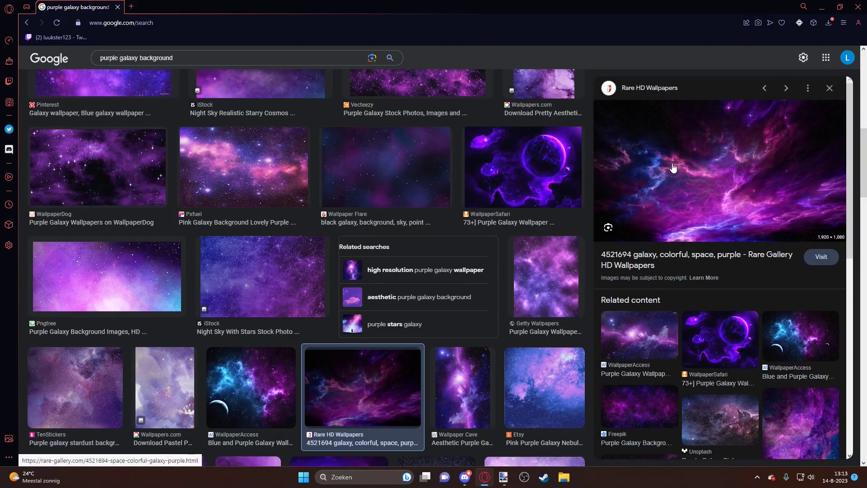
right_click(689, 148)
- Switch back to paint.net, paste the galaxy image while keeping the canvas size, and shrink it to about 1265 × 710 pixels
key("alt+Tab")
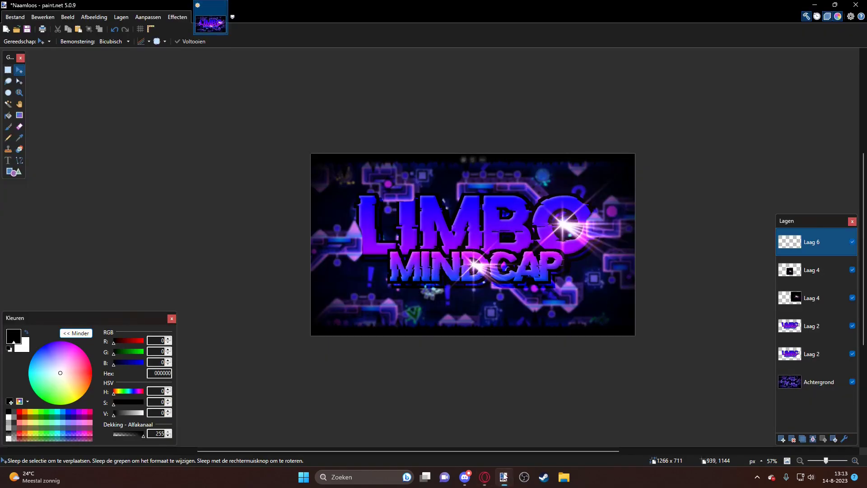
key("ctrl+v")
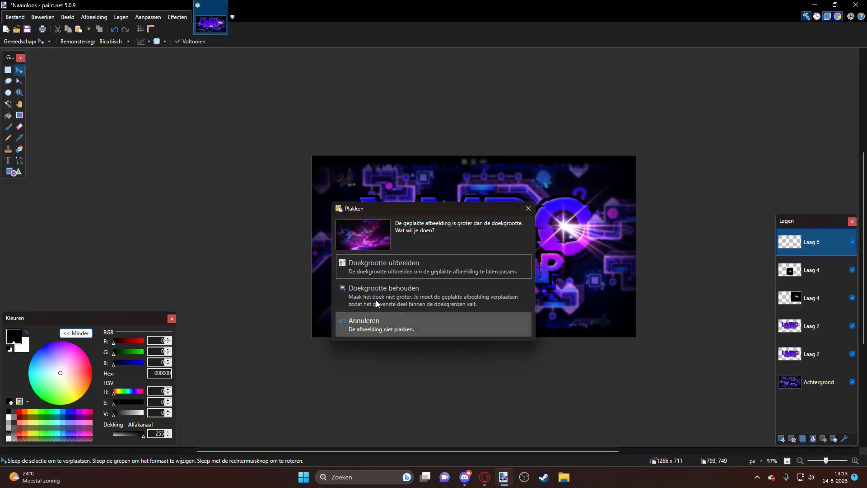
left_click(367, 288)
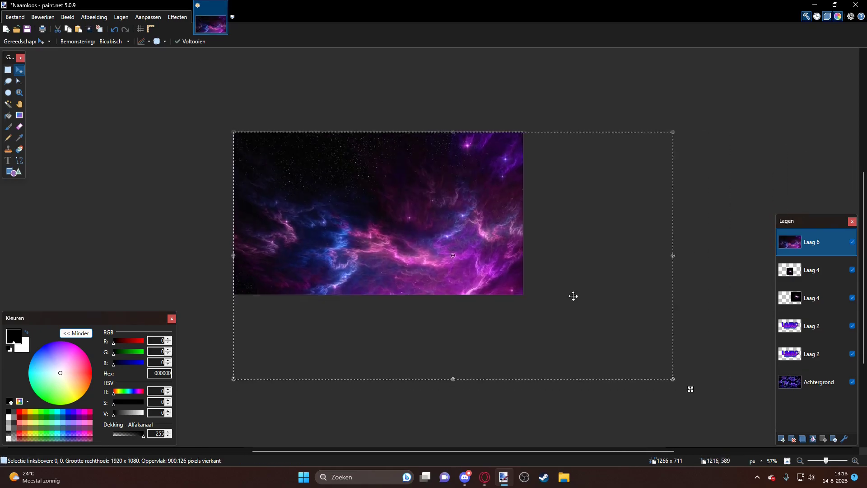
scroll(482, 296, "up", 3)
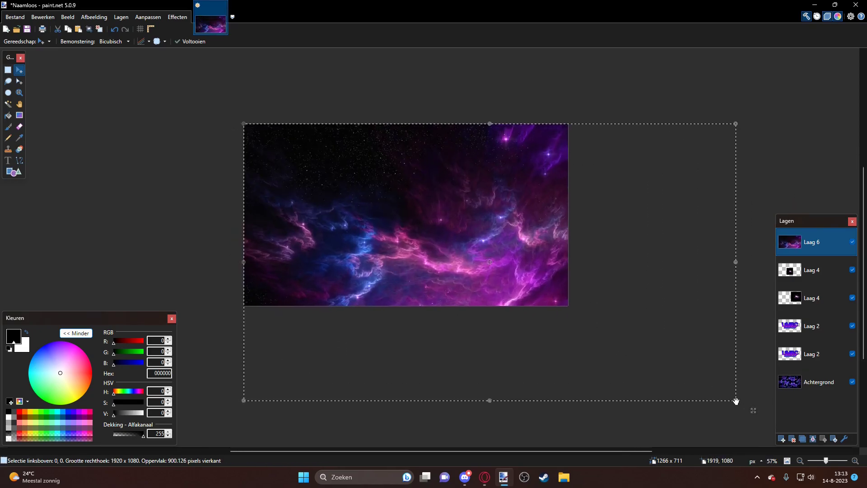
left_click_drag(735, 400, 568, 307)
scroll(396, 234, "up", 1)
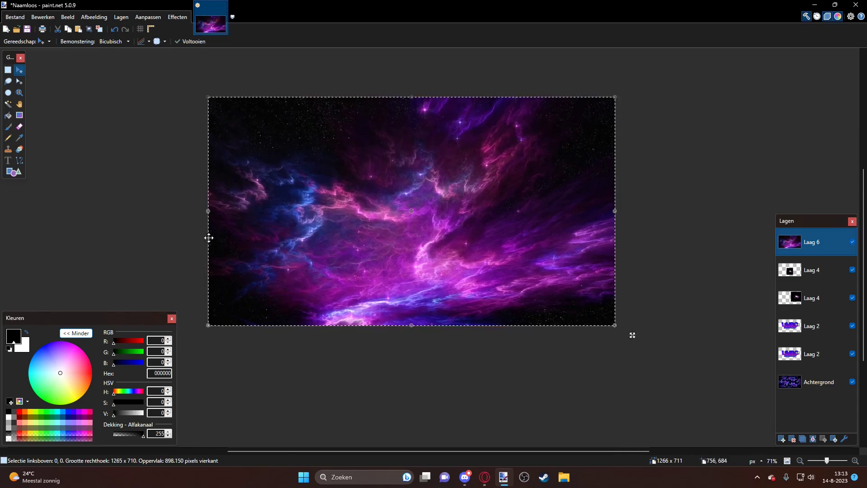
- Set the galaxy layer's blend mode to Toevoegen and its opacity to 131
left_click(844, 438)
left_click(416, 246)
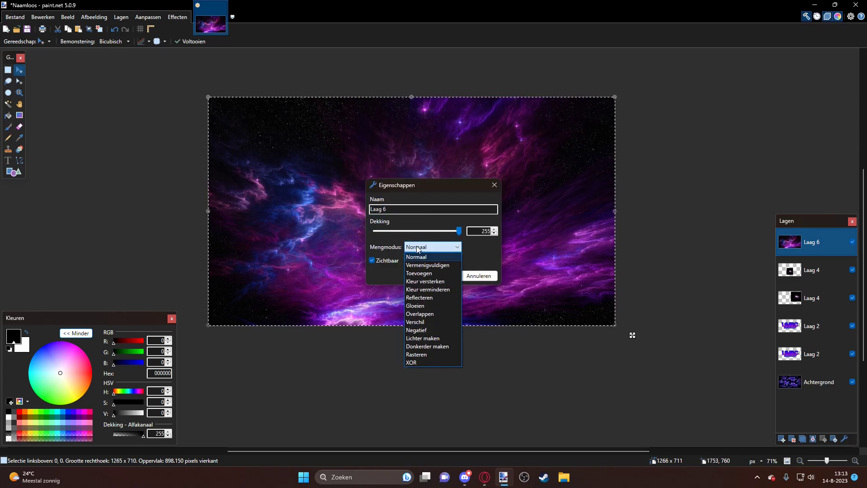
left_click(422, 182)
left_click_drag(448, 189, 736, 128)
left_click(620, 218)
left_click(607, 244)
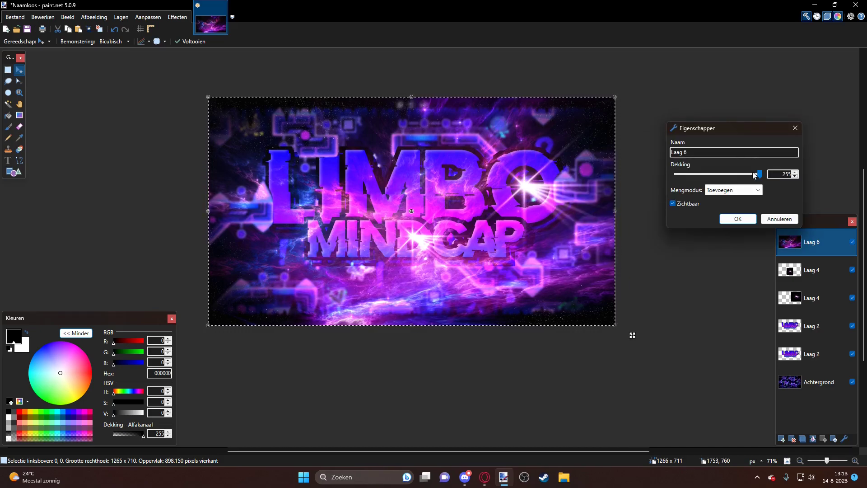
left_click_drag(757, 174, 719, 174)
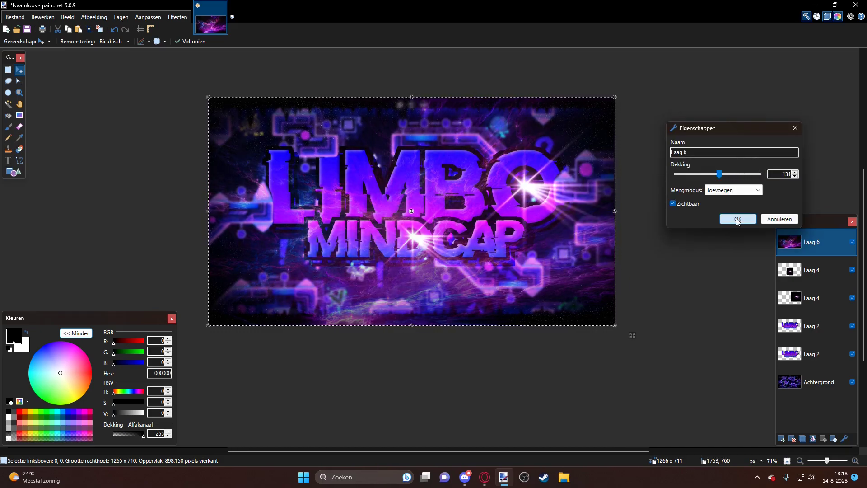
left_click(738, 219)
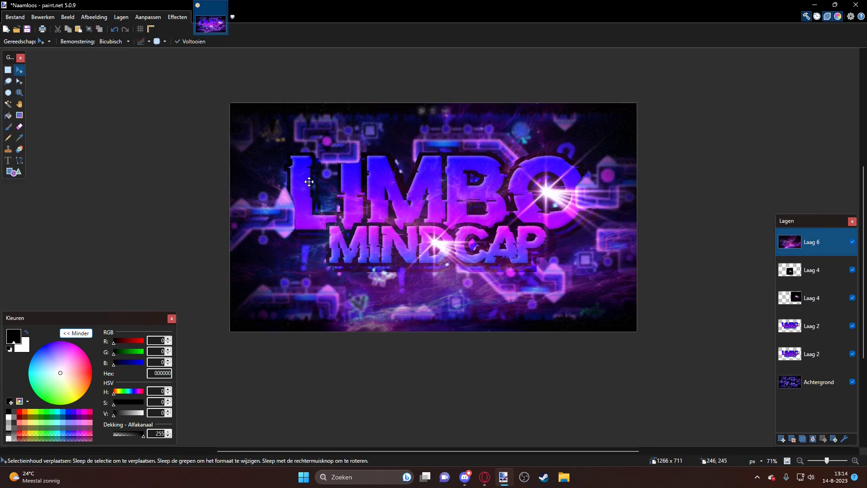